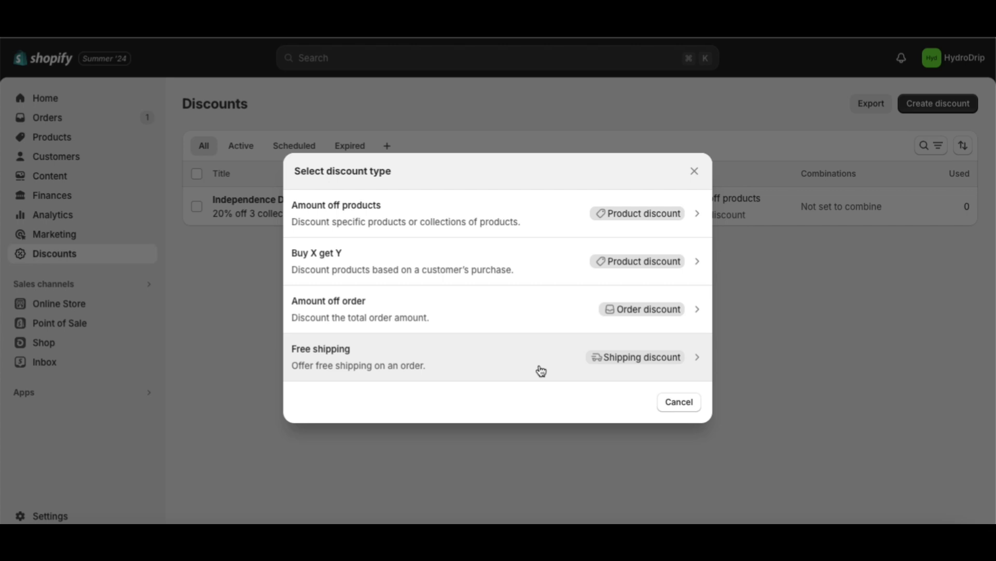
Step: Start a new discount of the type Amount off products
click(522, 218)
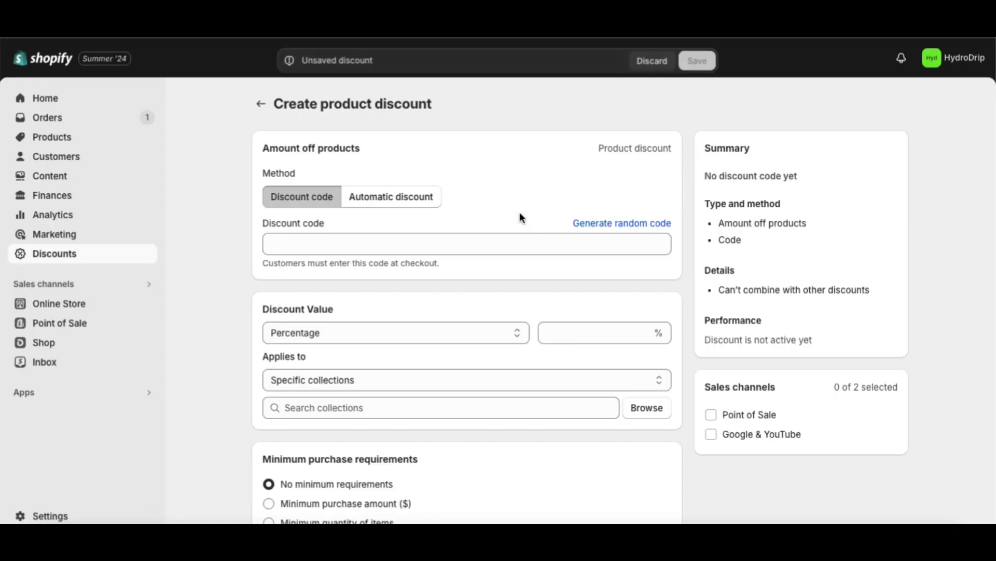
scroll(493, 184, down, 1)
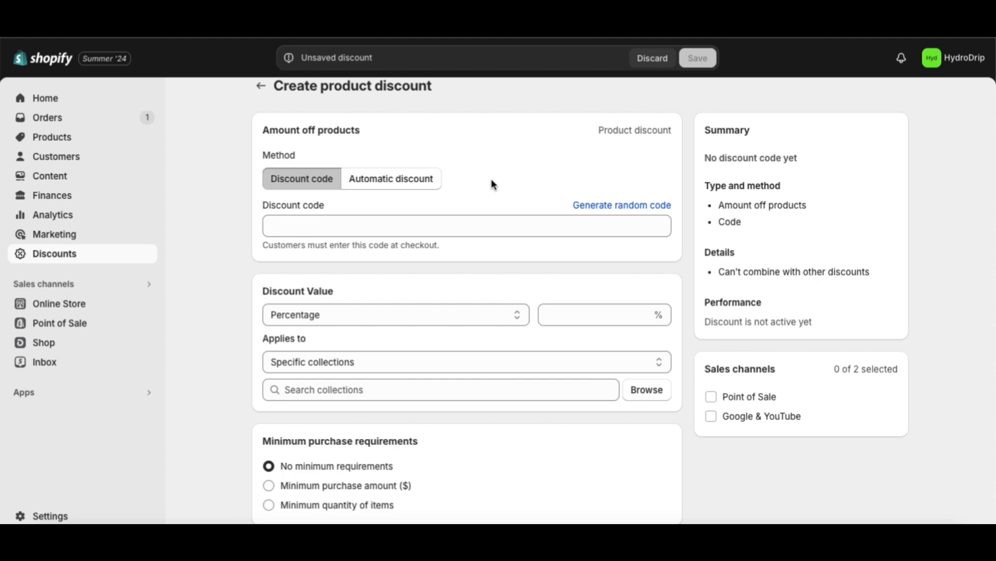
scroll(491, 180, down, 1)
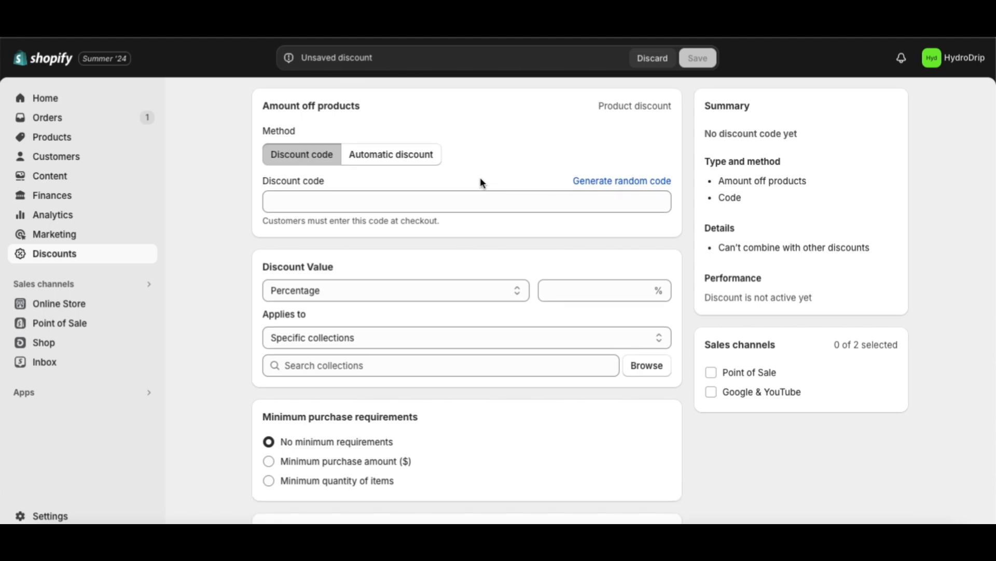
Step: Generate a random discount code for the product discount and clear it again
click(596, 182)
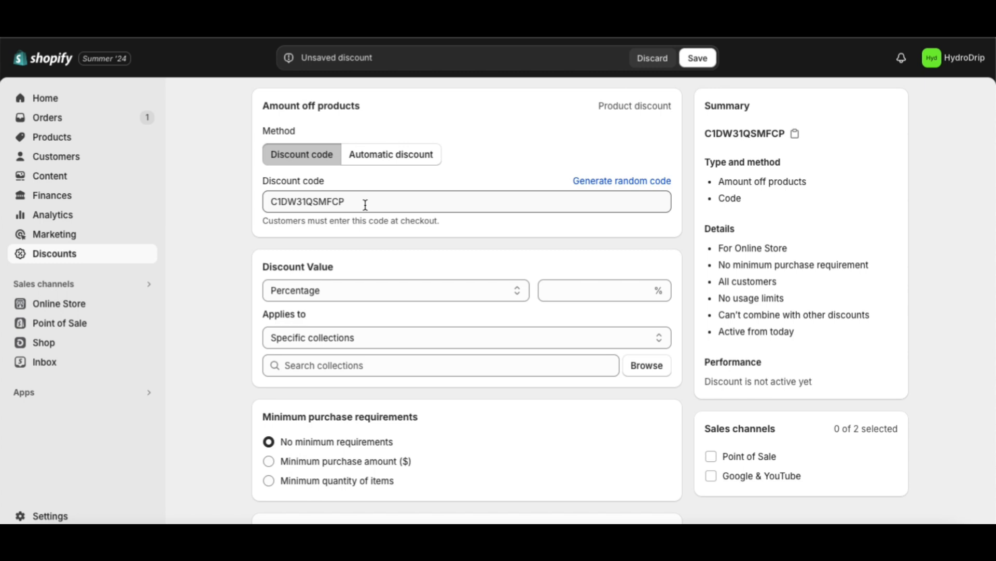
drag(366, 205, 265, 197)
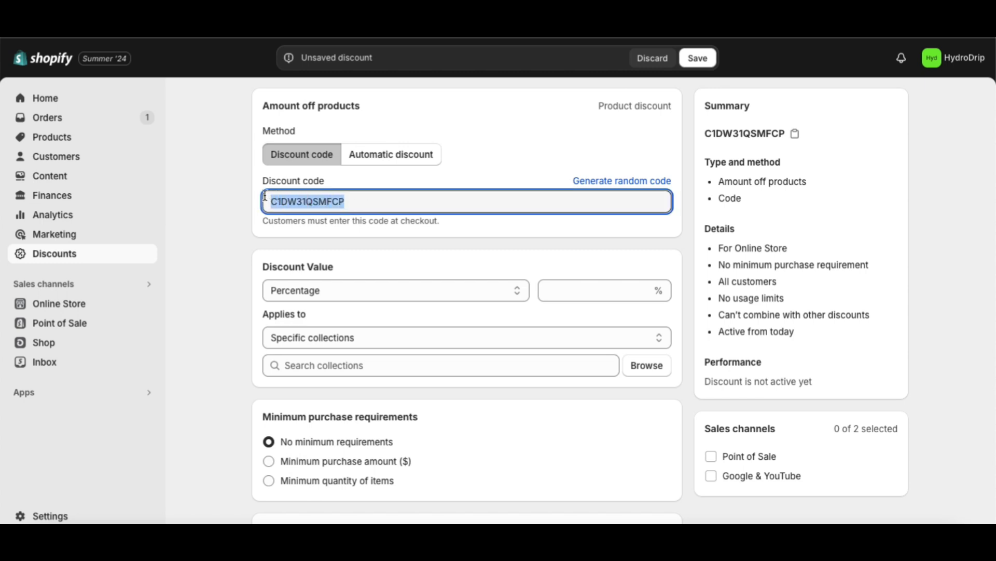
key(BackSpace)
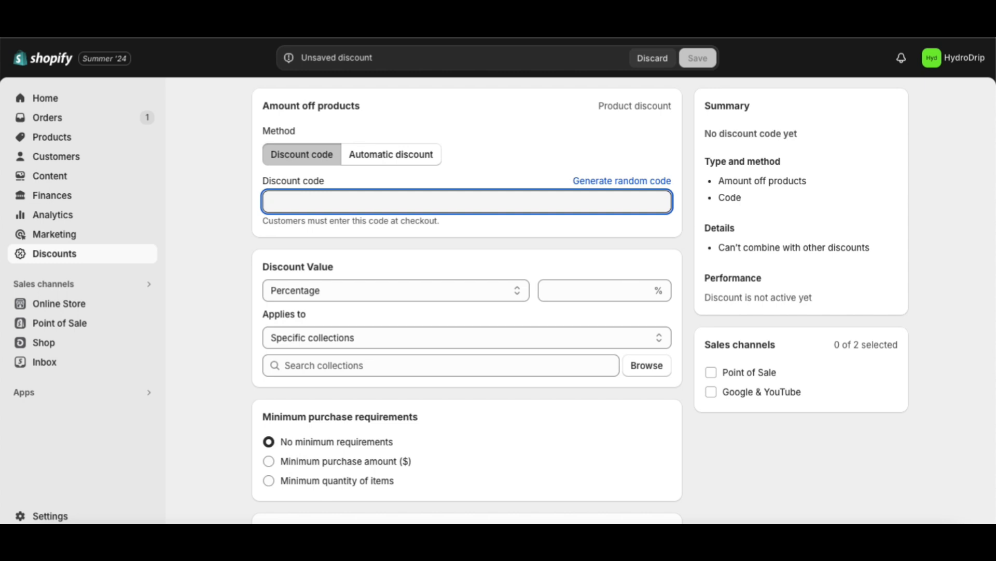
Step: Switch the discount method to Automatic discount and title it "Labor Day Sale"
scroll(384, 209, up, 1)
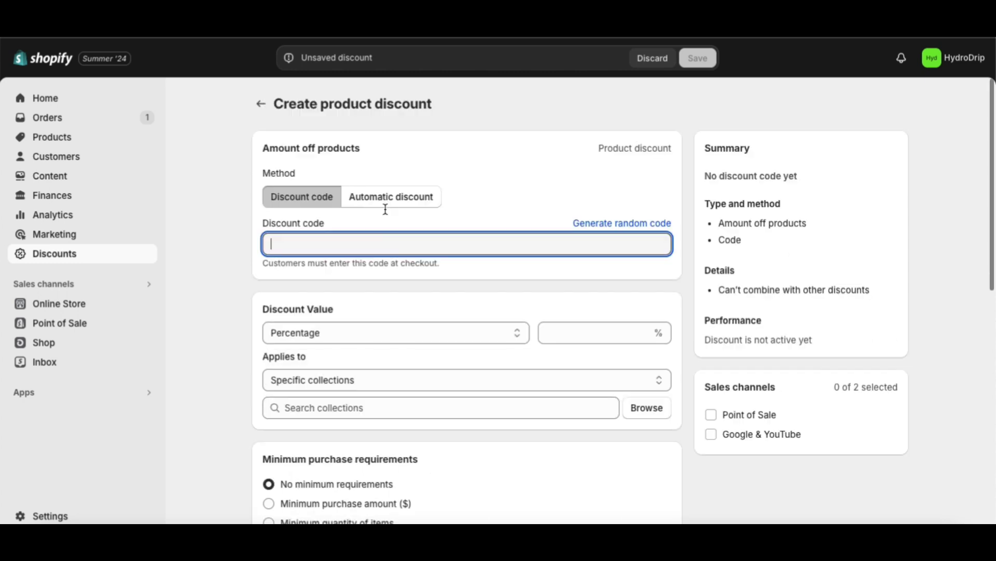
click(379, 199)
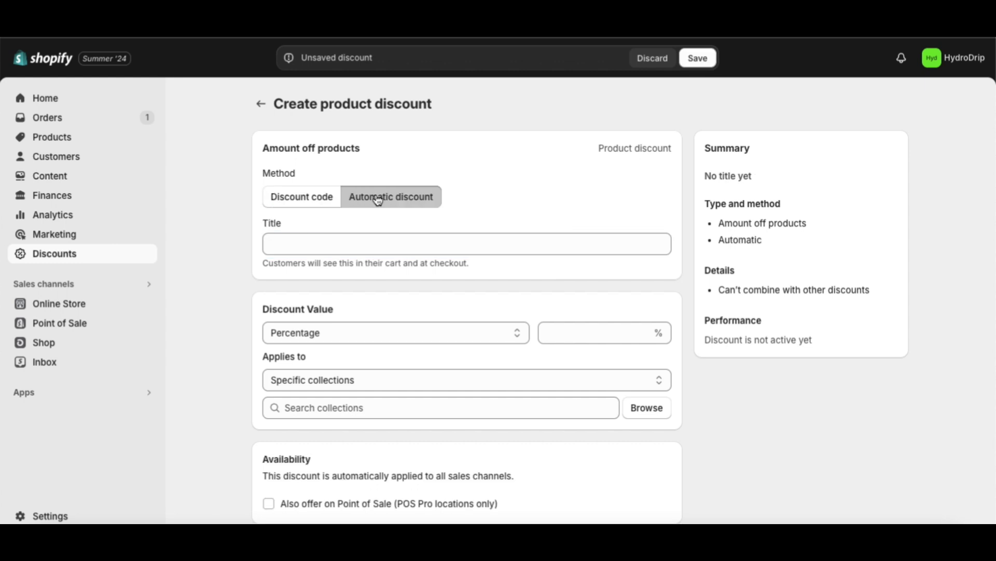
click(375, 246)
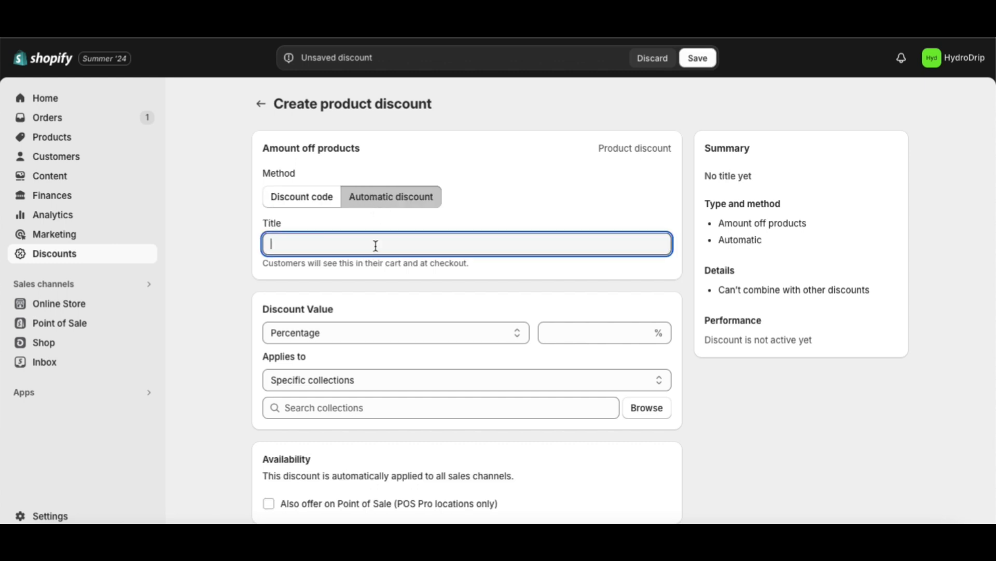
text(Lab)
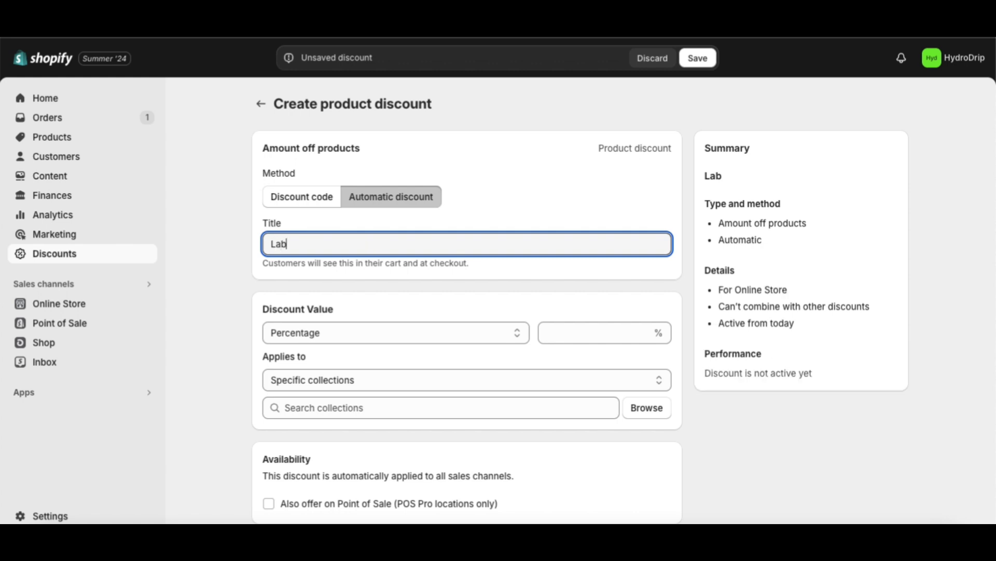
text(or Day Sale)
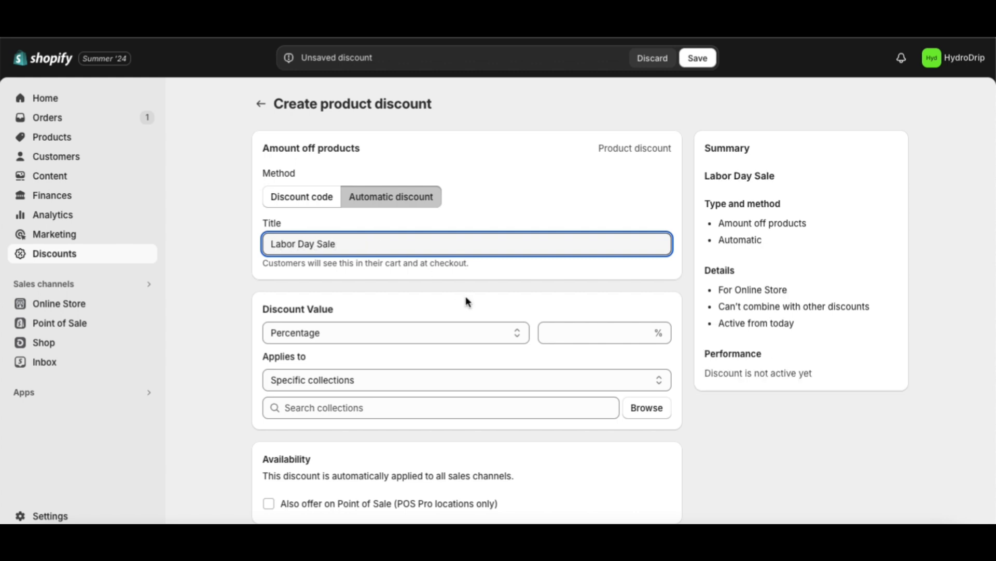
Step: Set the discount value to a percentage of 15%
scroll(466, 300, down, 3)
click(463, 248)
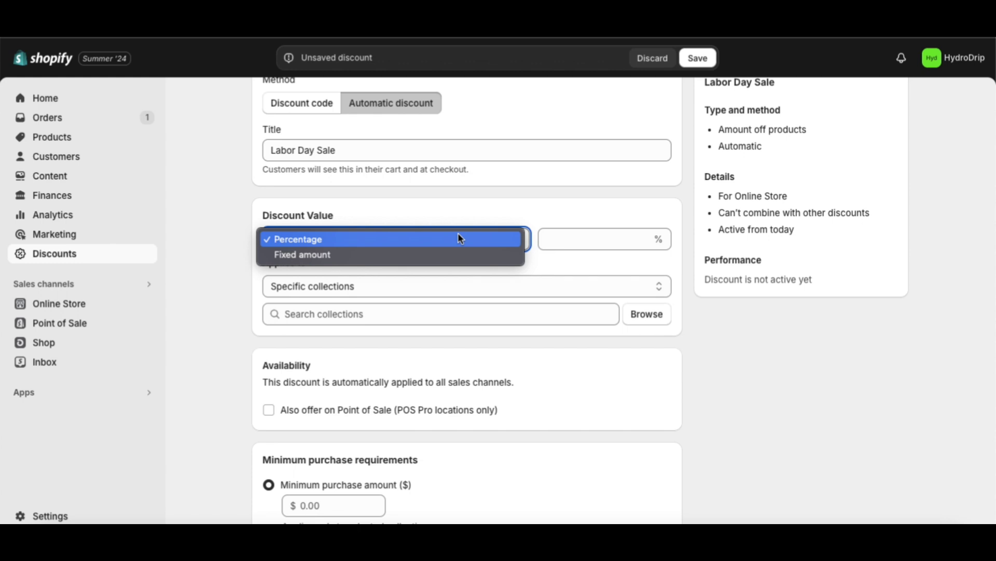
click(460, 238)
click(558, 246)
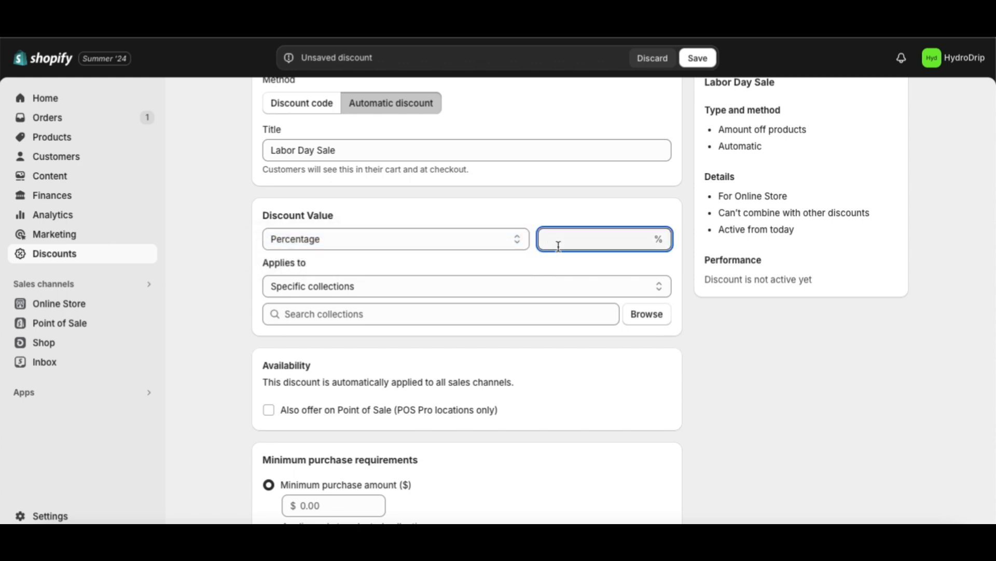
text(15)
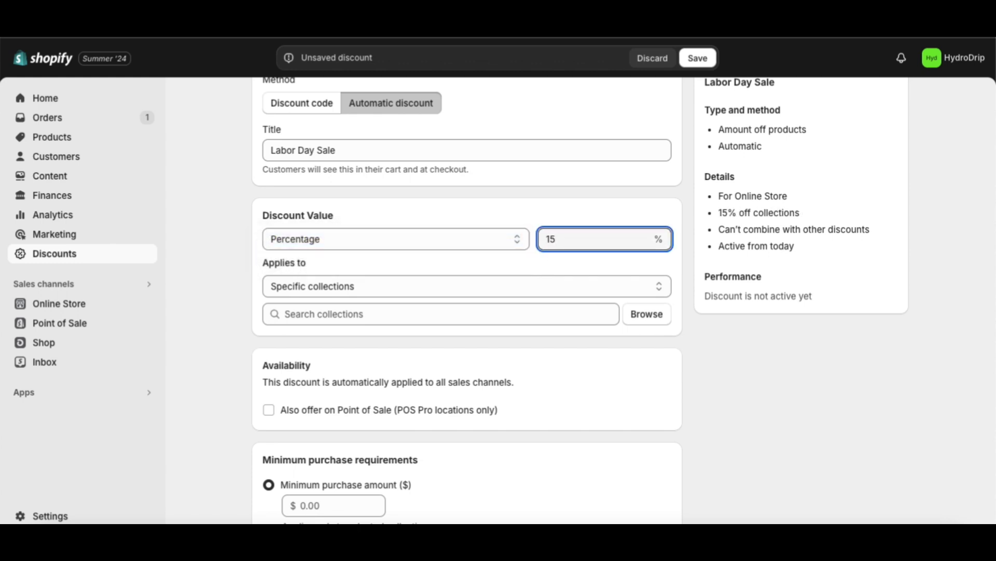
Step: Apply the discount to specific collections and add the 40oz bling collection
scroll(623, 301, down, 2)
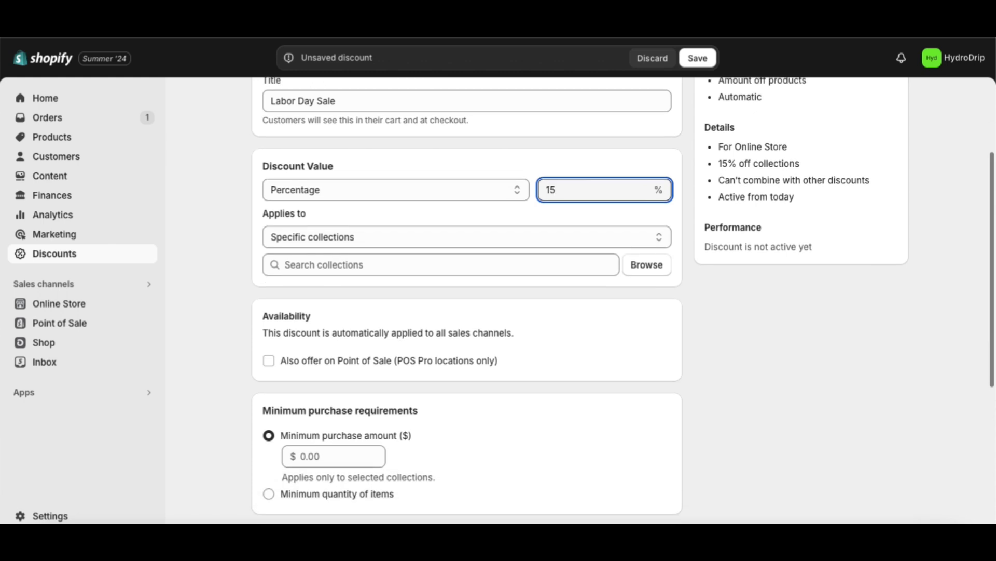
click(425, 215)
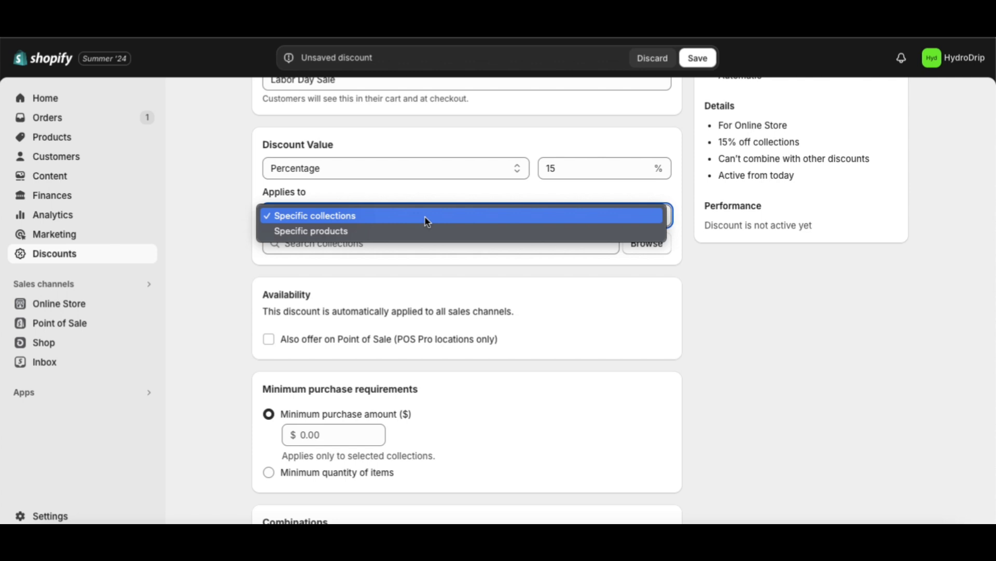
click(424, 216)
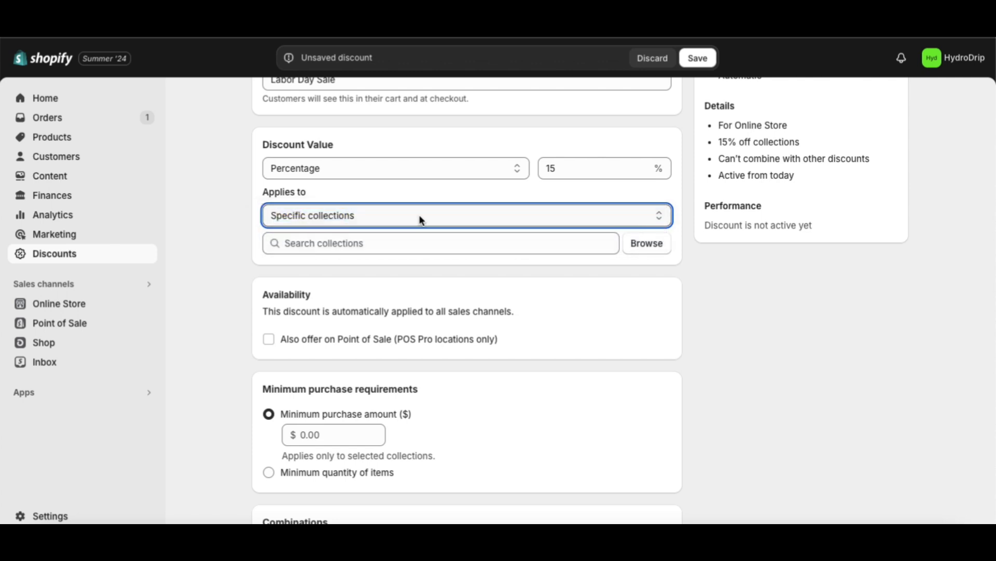
click(419, 243)
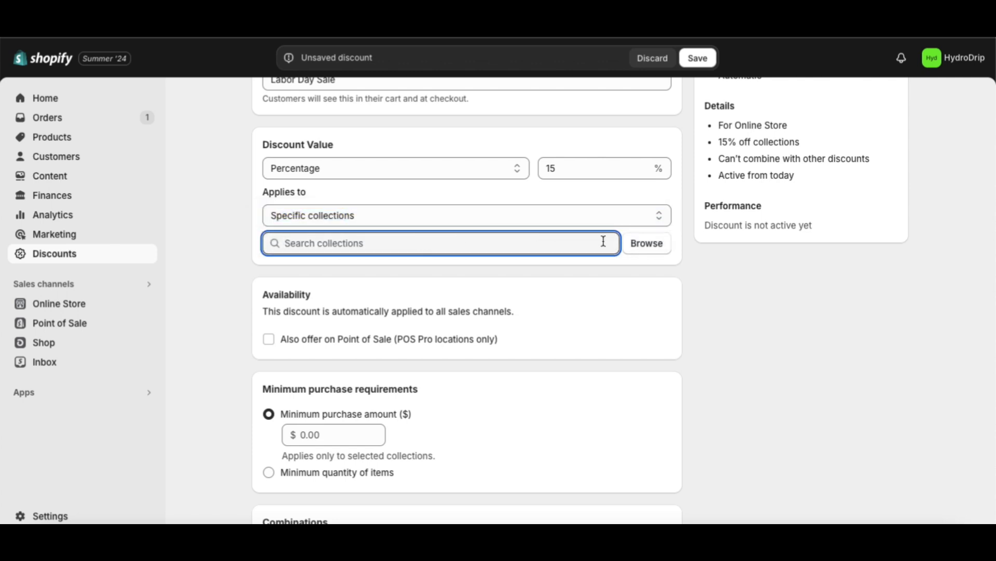
click(643, 249)
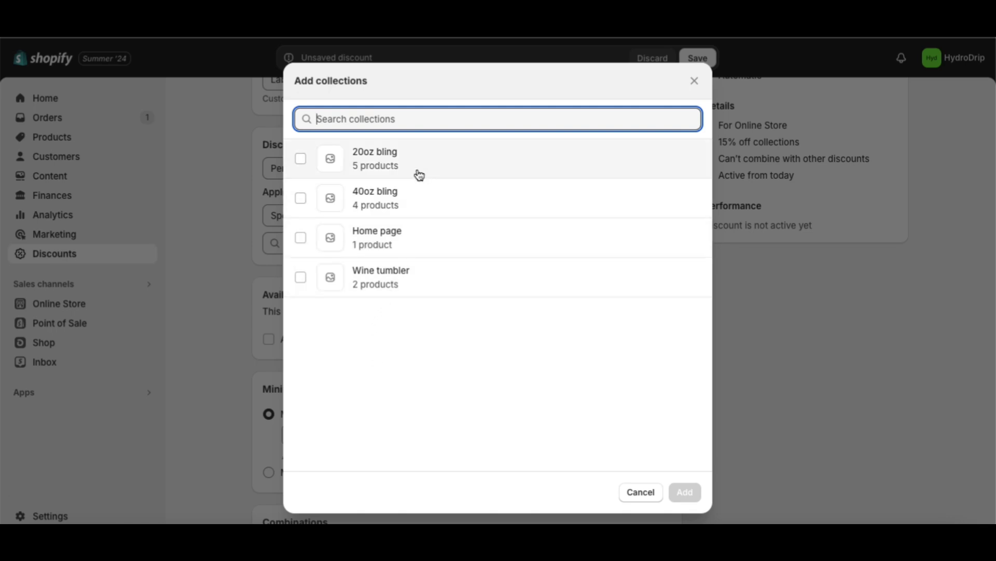
click(401, 185)
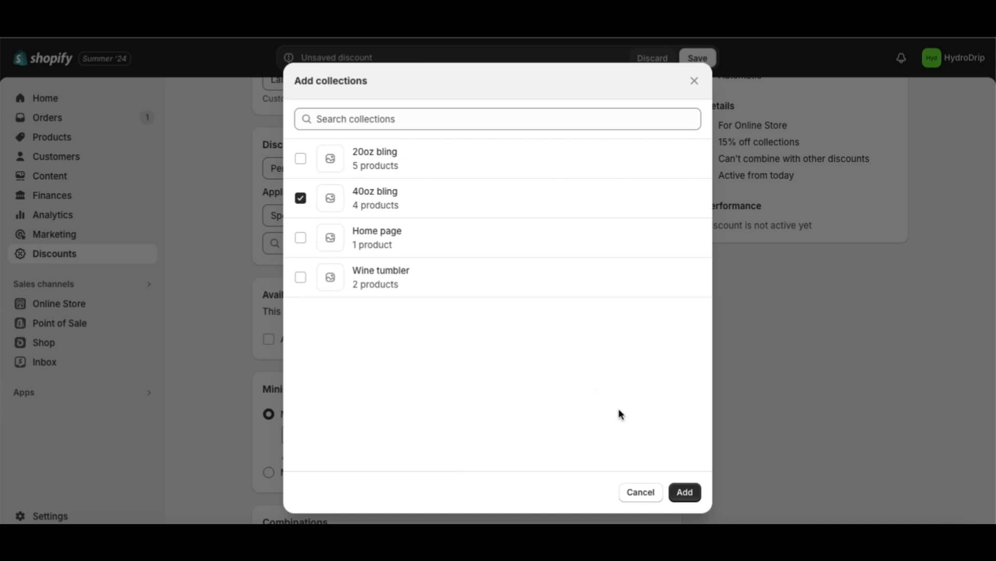
click(685, 491)
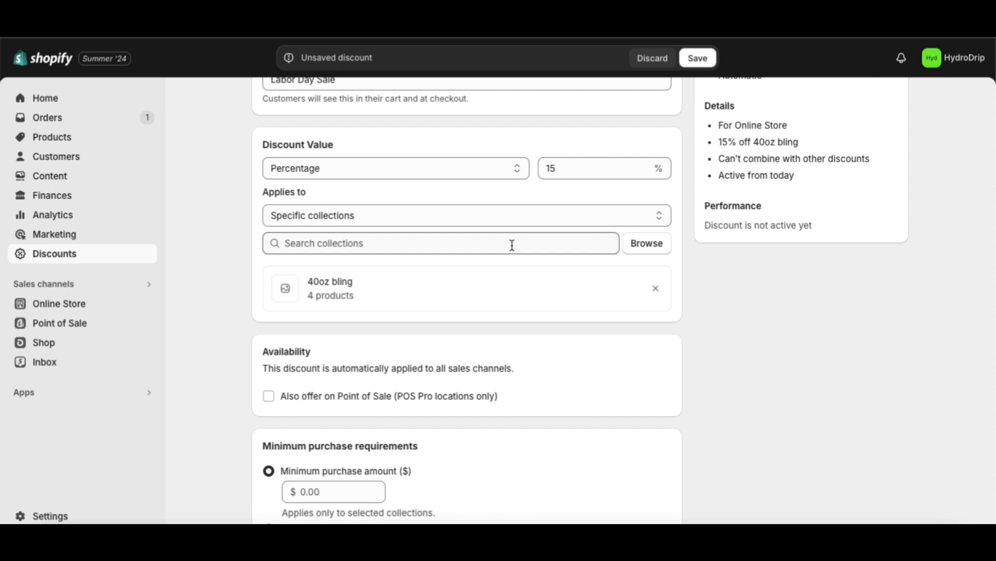
Step: Apply the discount to specific products and add Baller Baddie, Blue Leopard Drip and Blue Summer (verano azul) Drip
scroll(536, 346, down, 1)
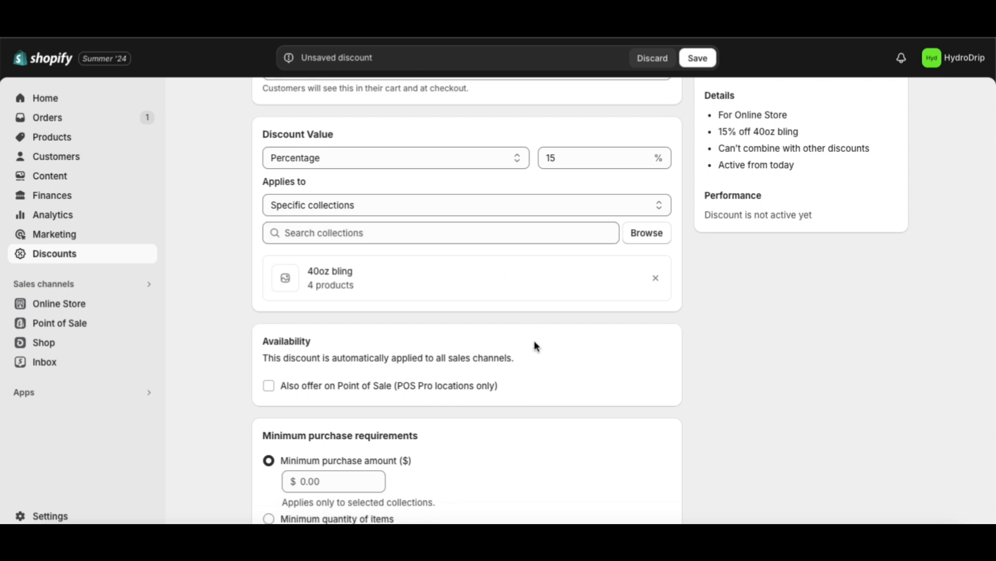
click(481, 213)
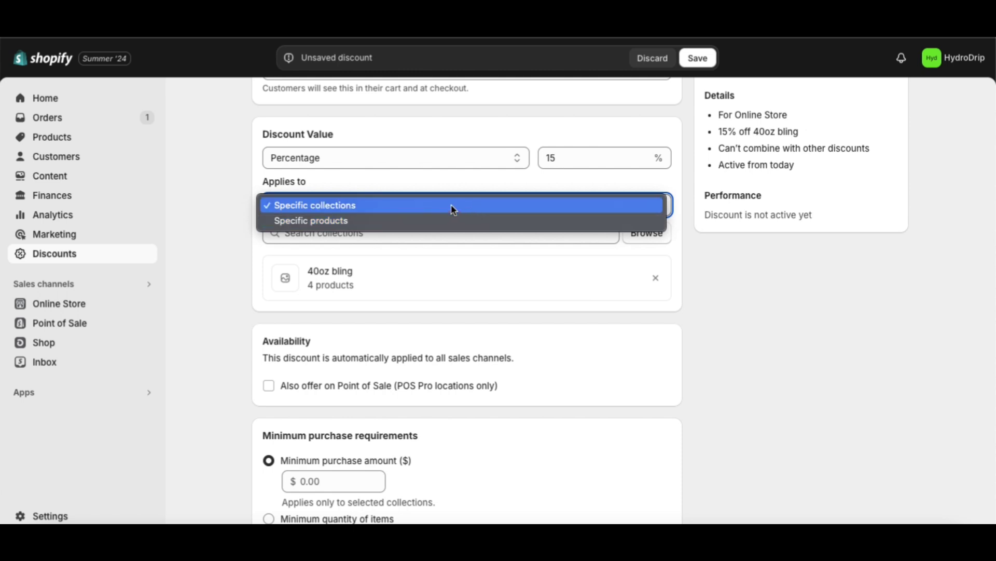
click(444, 216)
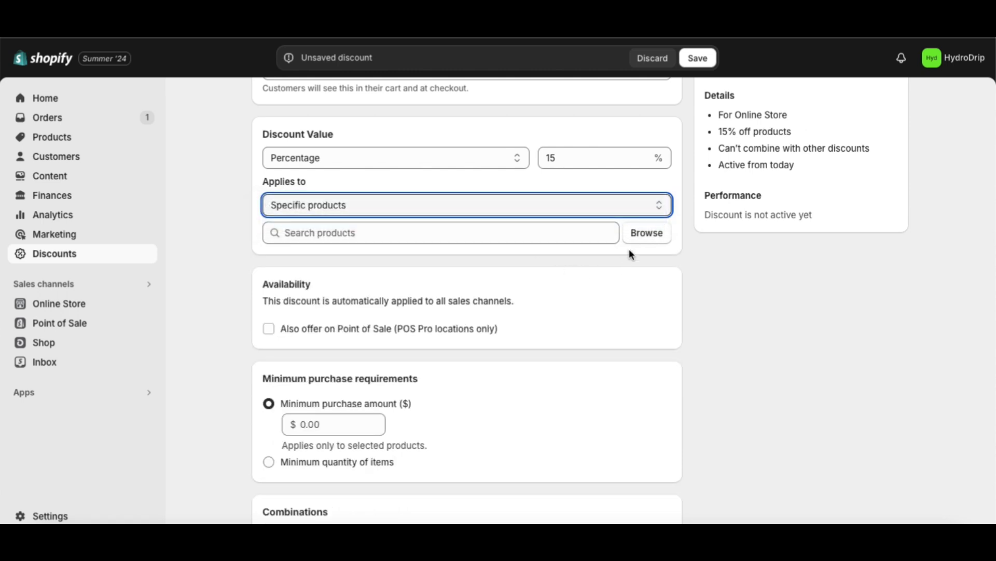
click(647, 239)
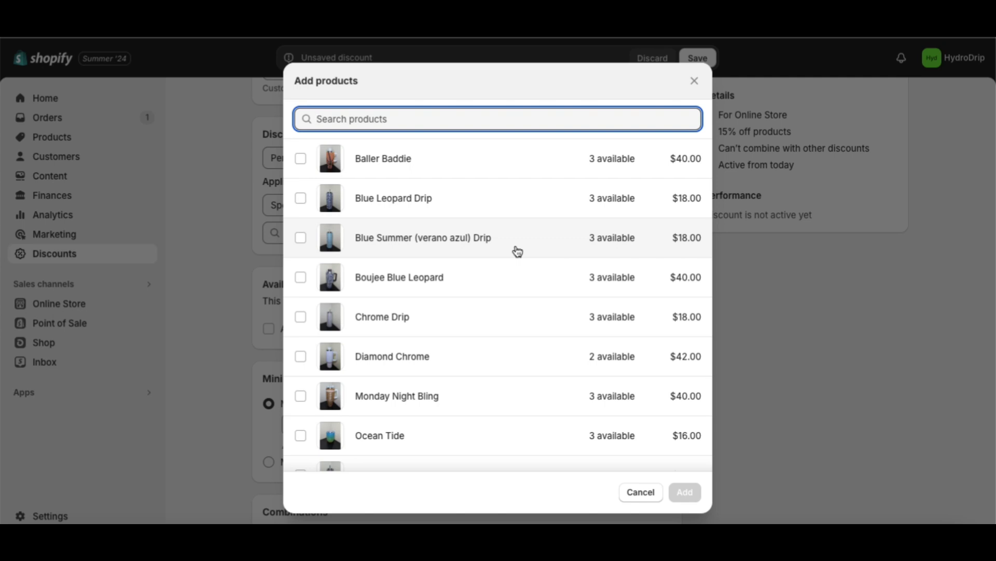
click(304, 161)
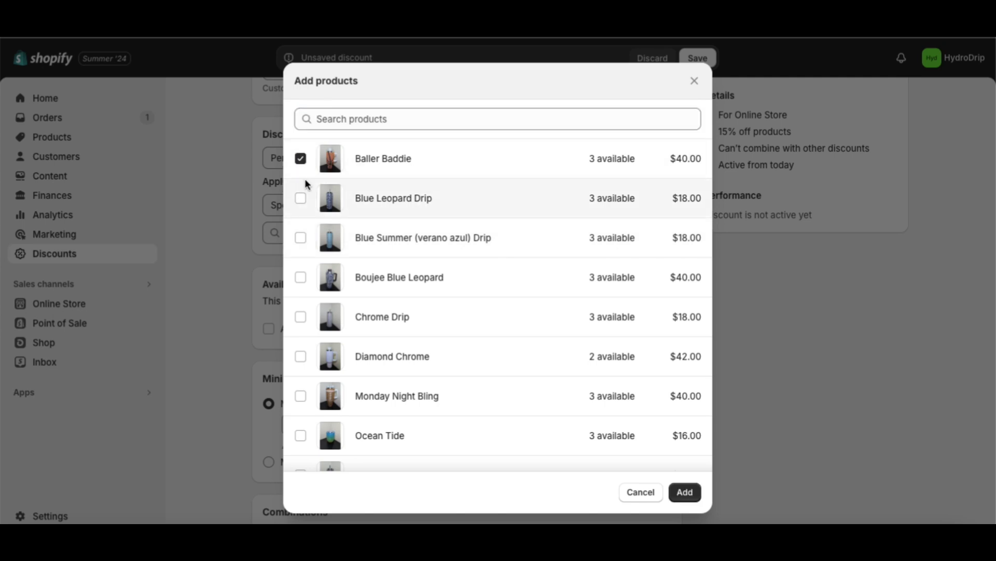
click(301, 198)
click(301, 238)
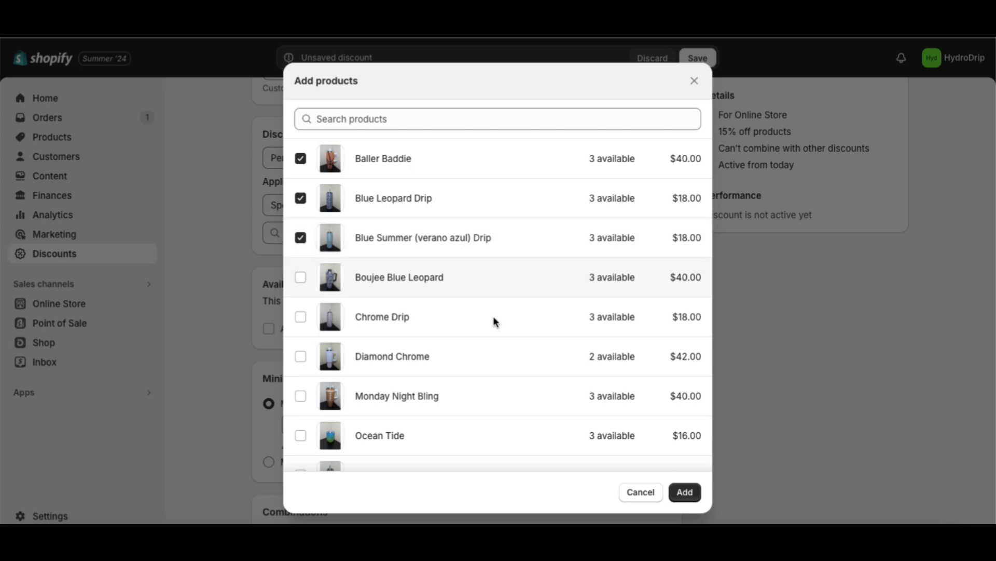
click(684, 492)
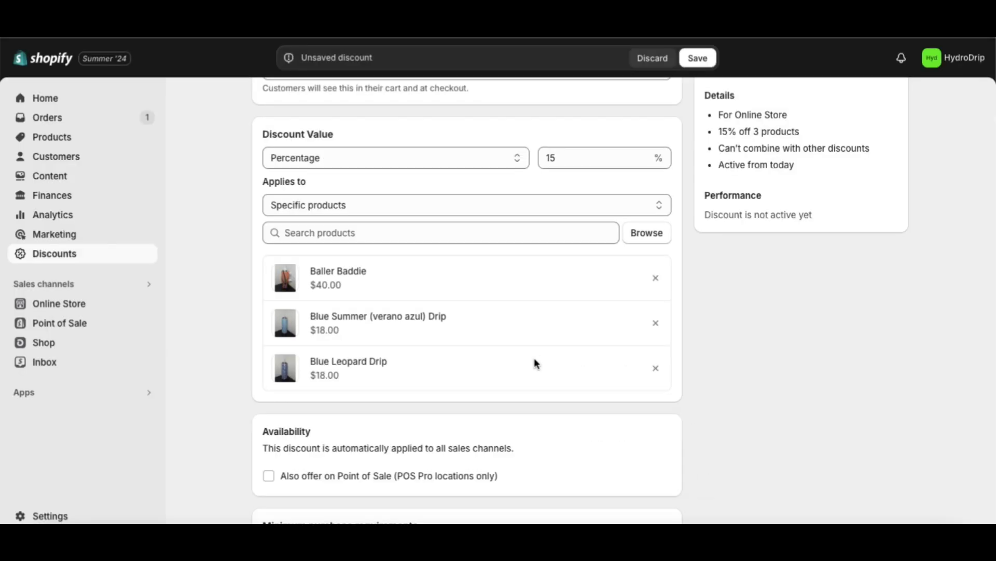
Step: Set the minimum purchase amount requirement to $1.00
scroll(535, 362, down, 4)
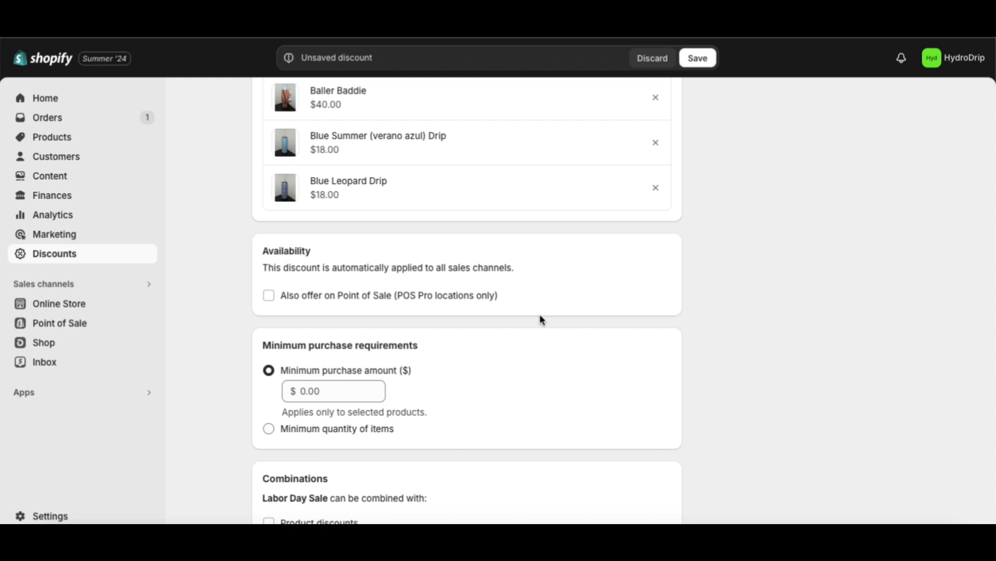
scroll(541, 320, down, 1)
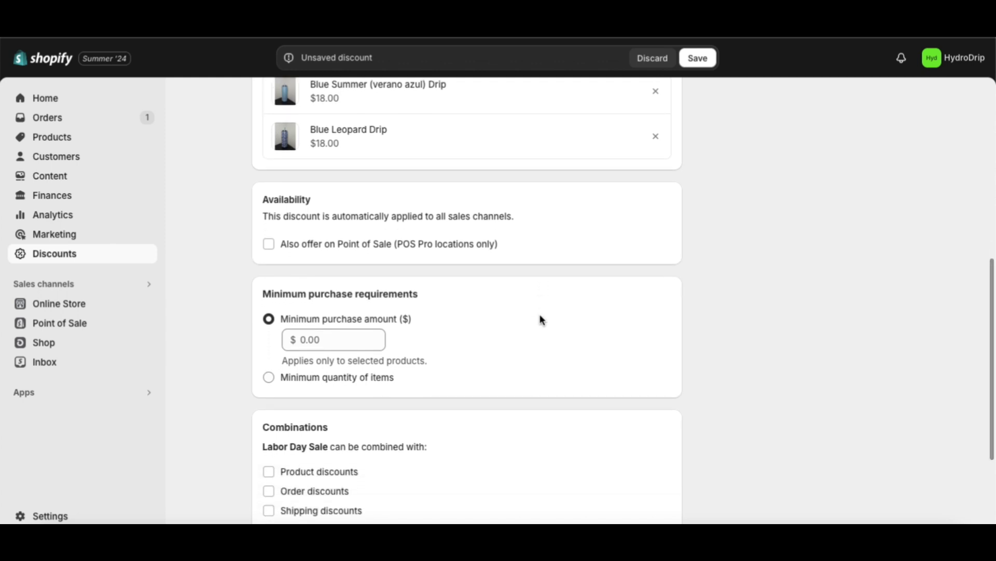
scroll(541, 320, down, 1)
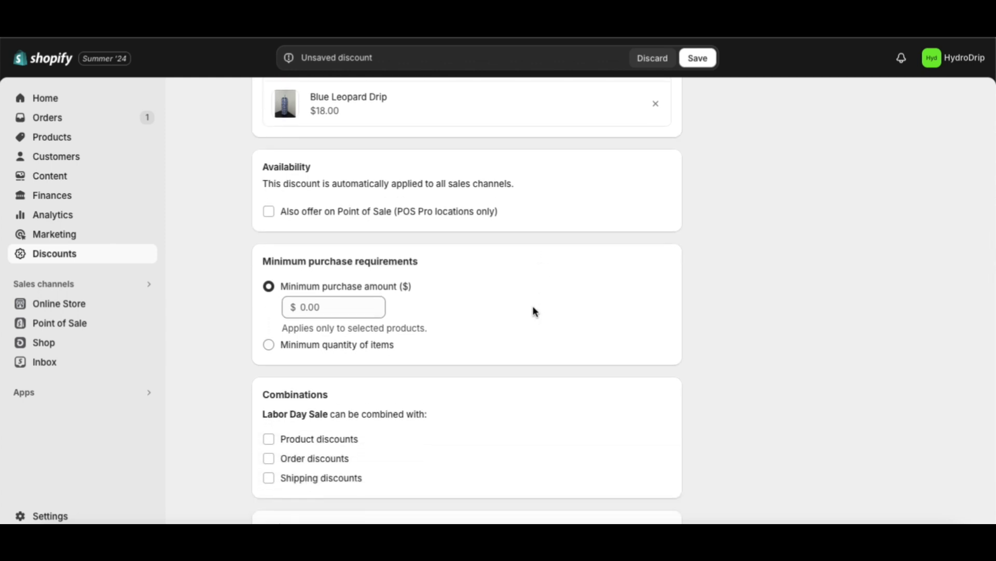
scroll(522, 307, down, 2)
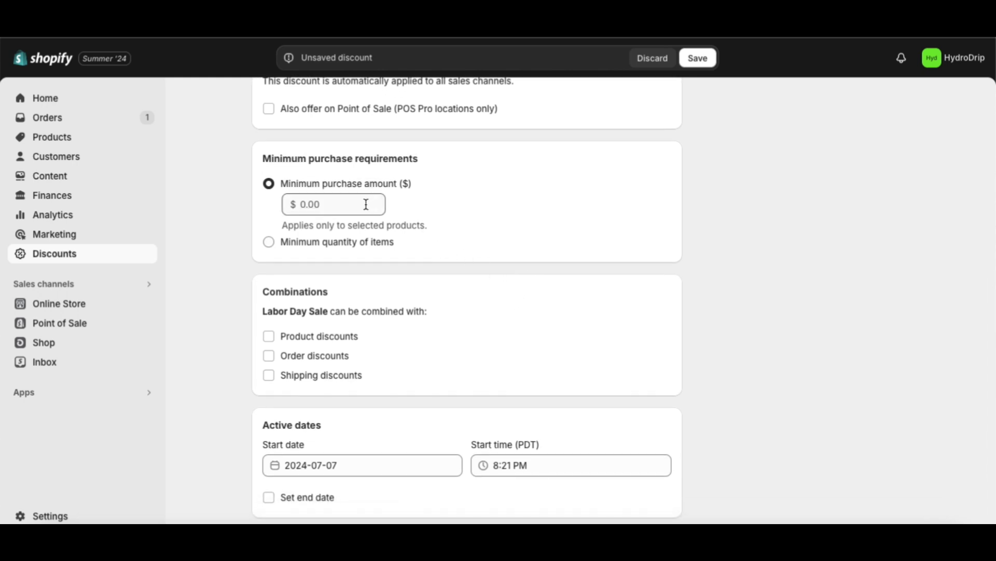
click(366, 204)
text(1.00)
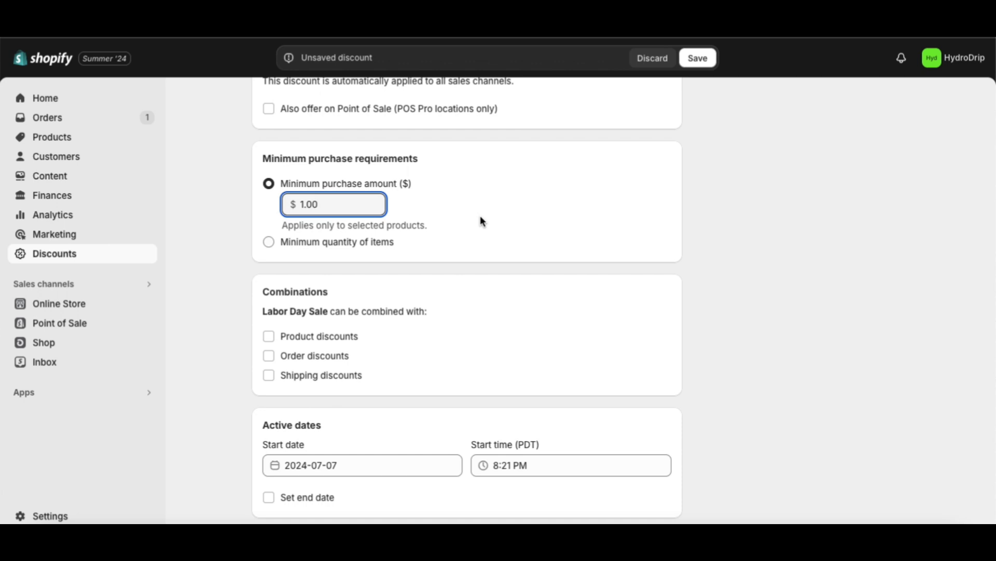
click(439, 258)
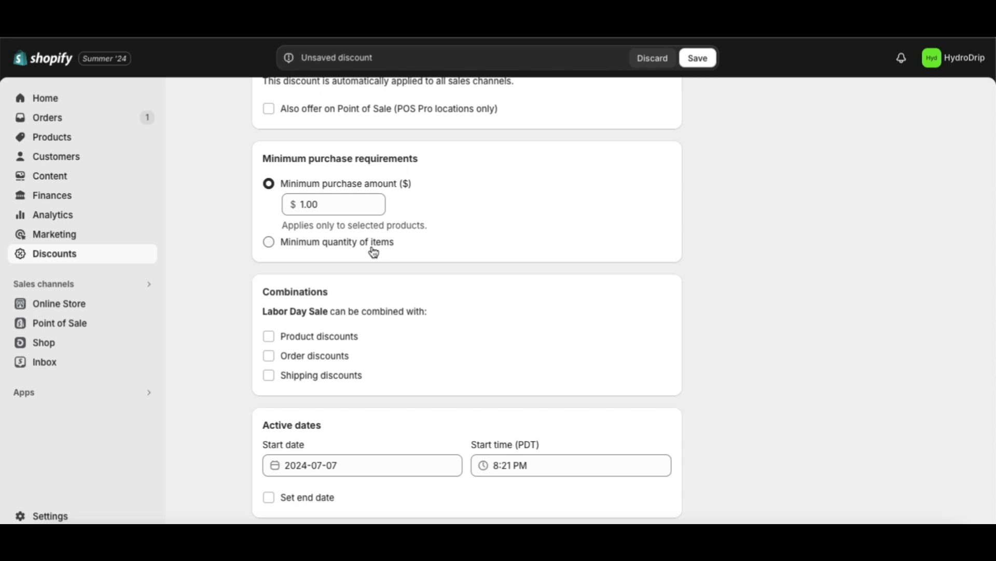
scroll(519, 254, down, 1)
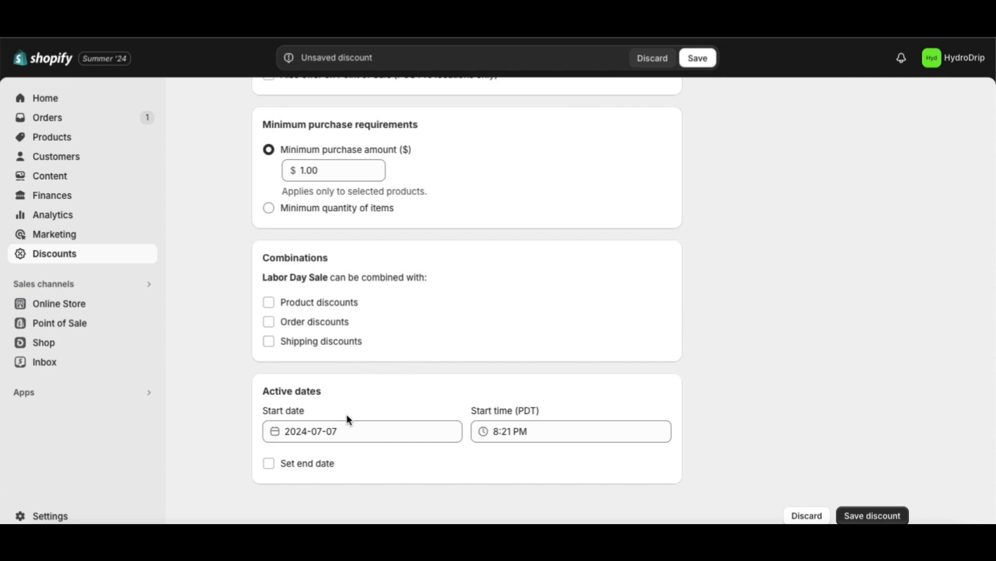
Step: Set the Labor Day Sale discount to start on 2024-08-31 at 12:00 AM
click(357, 432)
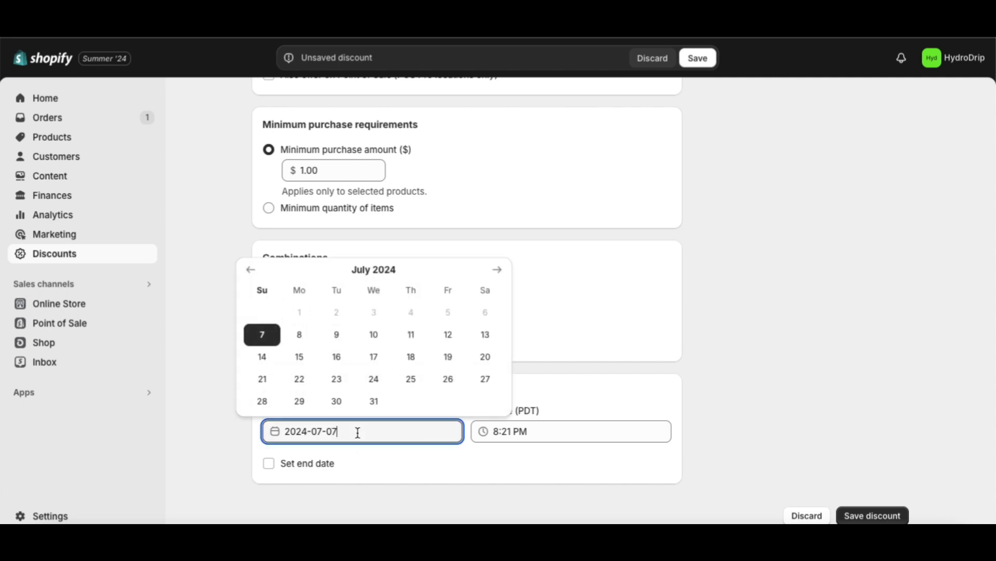
click(497, 270)
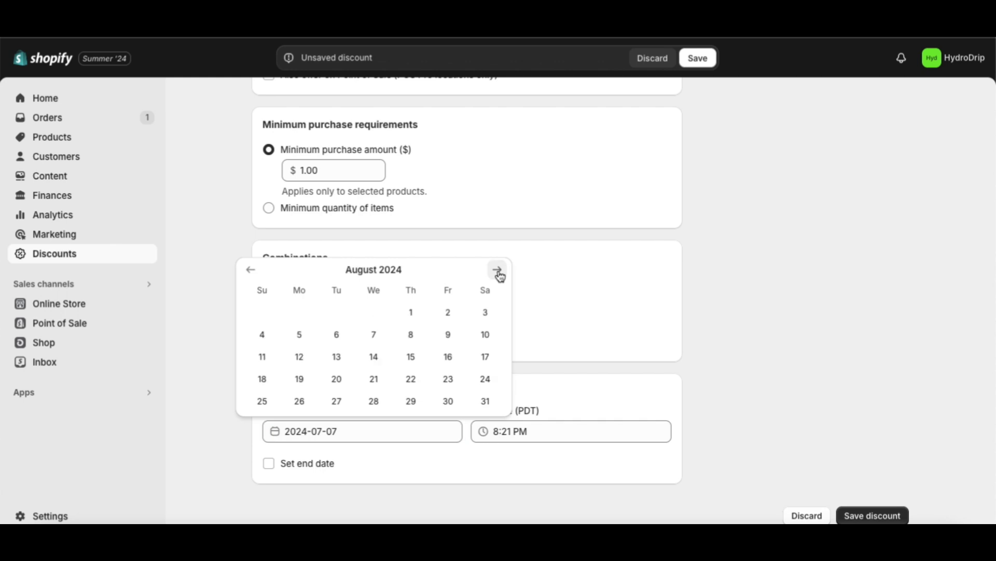
click(497, 271)
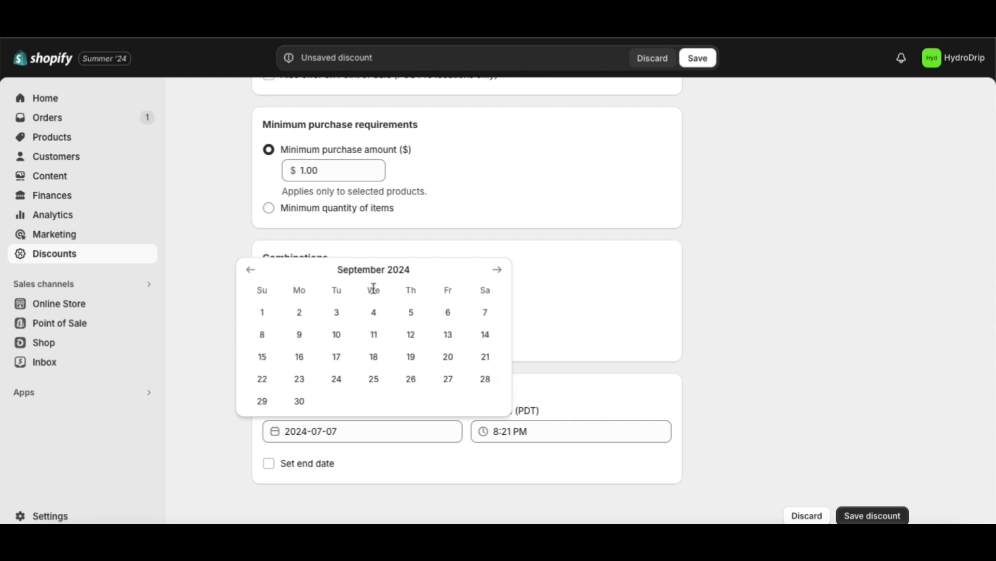
click(303, 315)
click(251, 270)
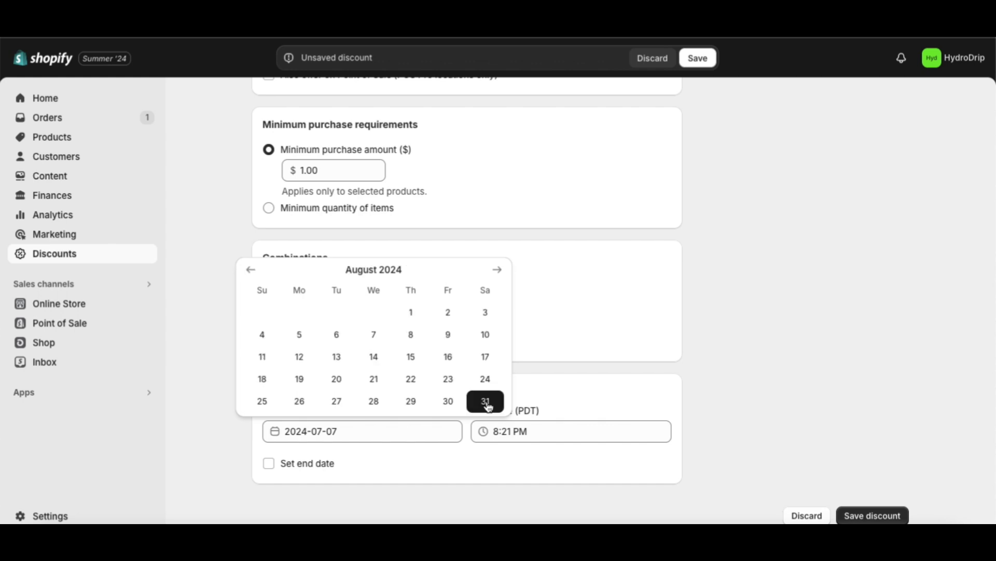
click(488, 406)
click(538, 429)
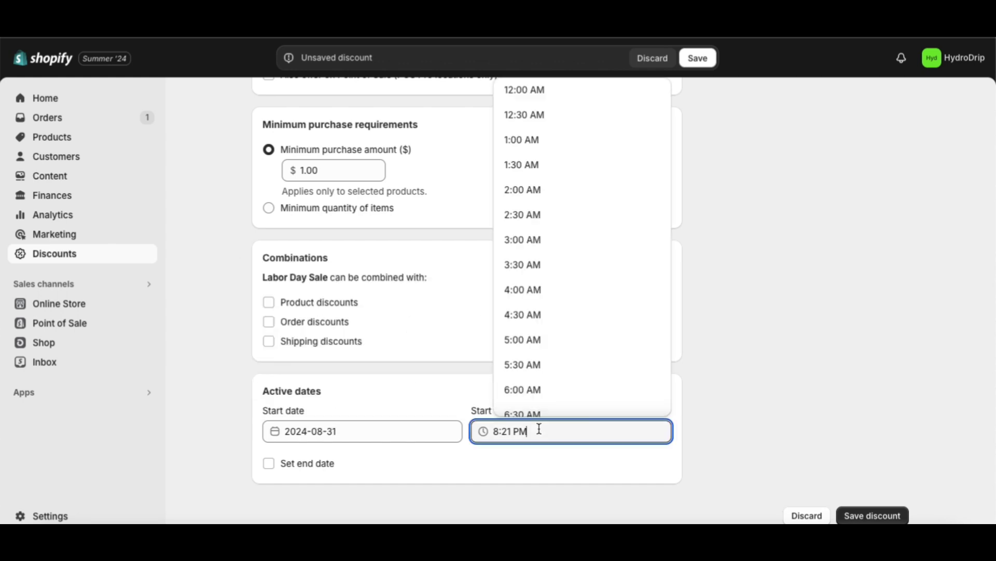
click(557, 100)
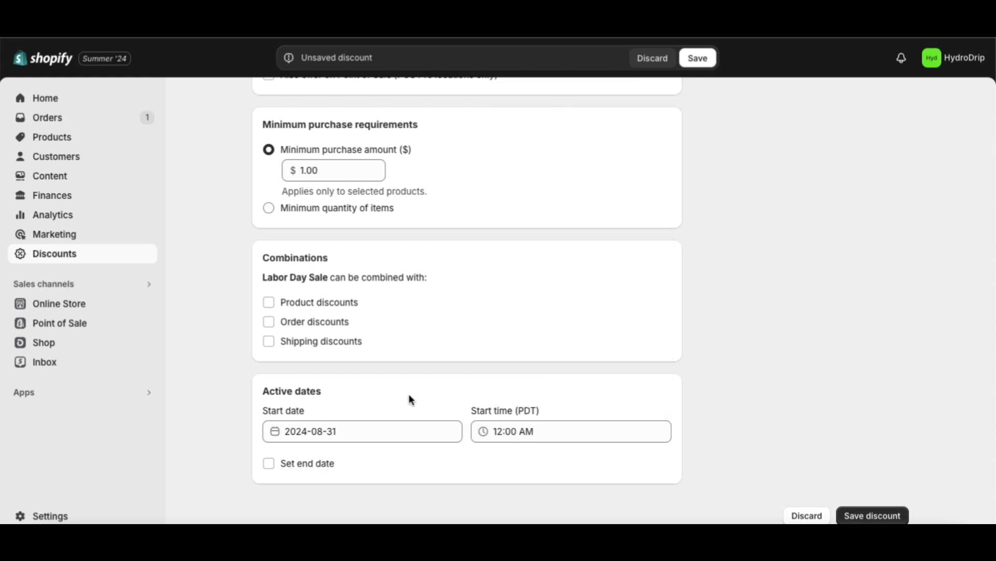
Step: Enable an end date for the discount and set it to 2024-09-02
click(270, 462)
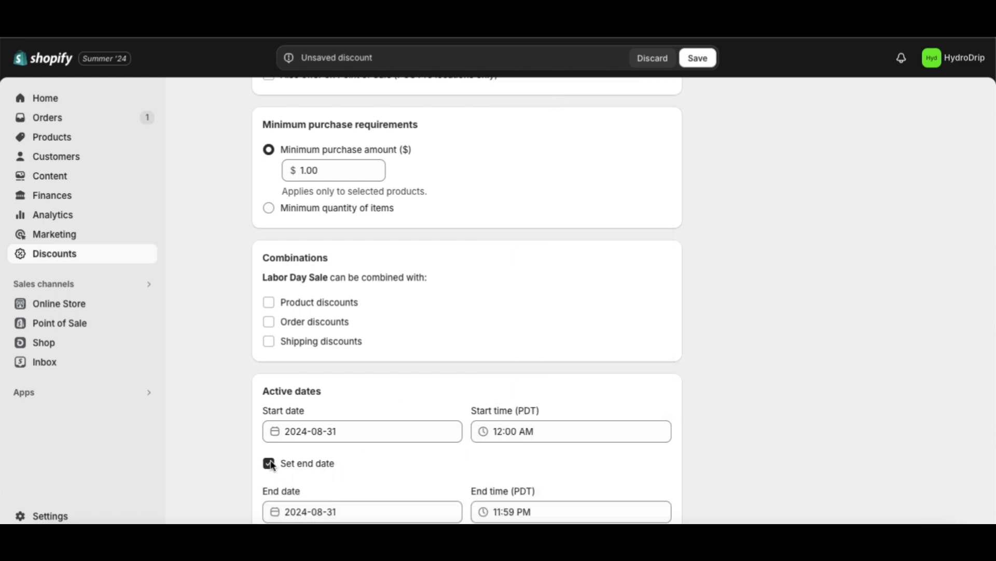
scroll(369, 467, down, 1)
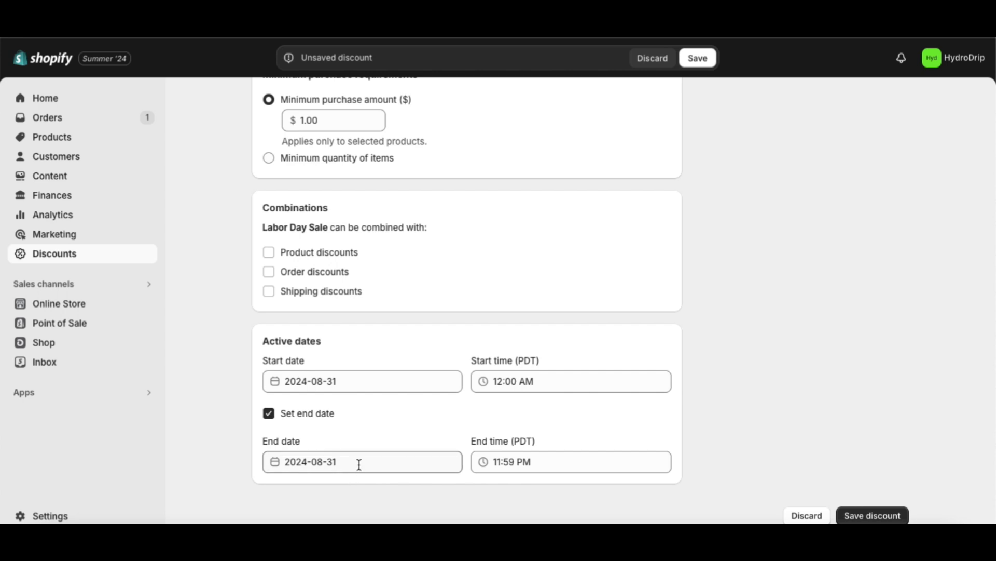
click(359, 465)
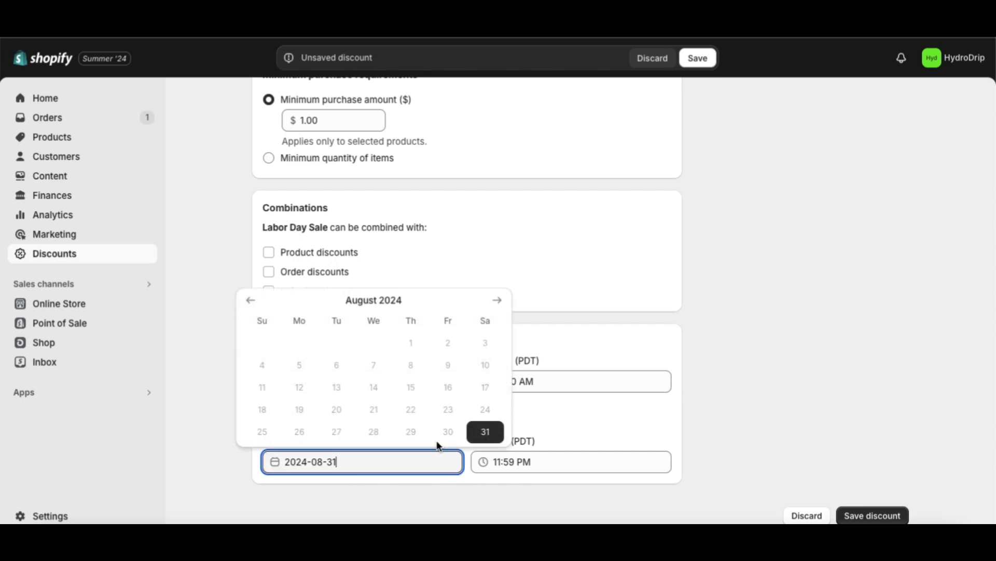
click(496, 302)
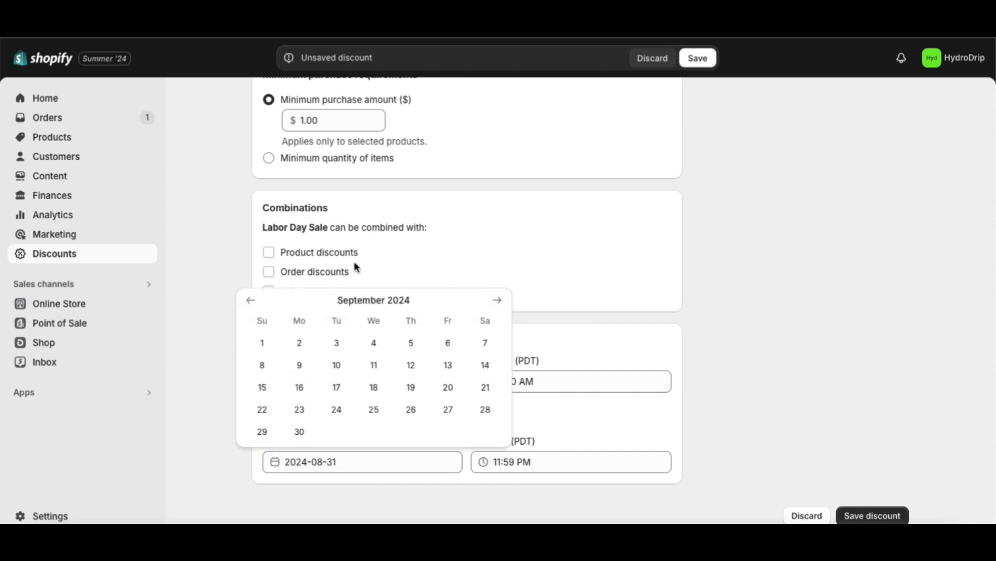
click(300, 344)
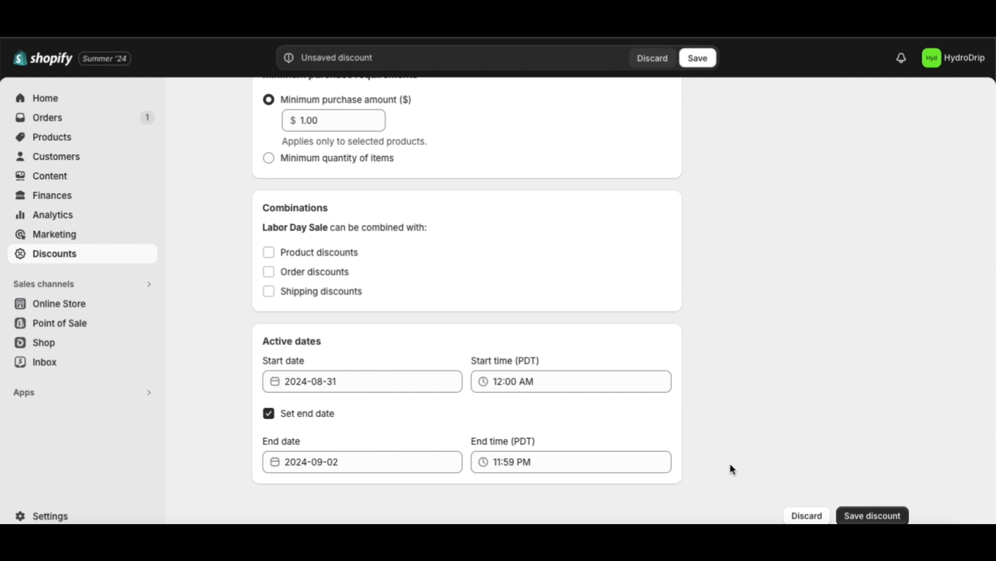
Step: Save the Labor Day Sale discount and return to the discounts list
click(873, 517)
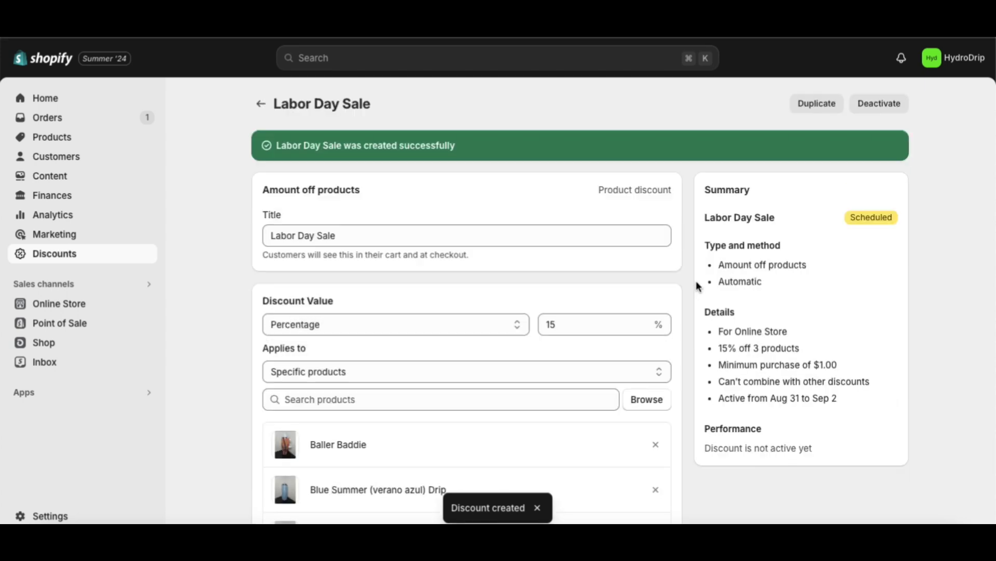
scroll(699, 286, down, 1)
scroll(698, 286, up, 1)
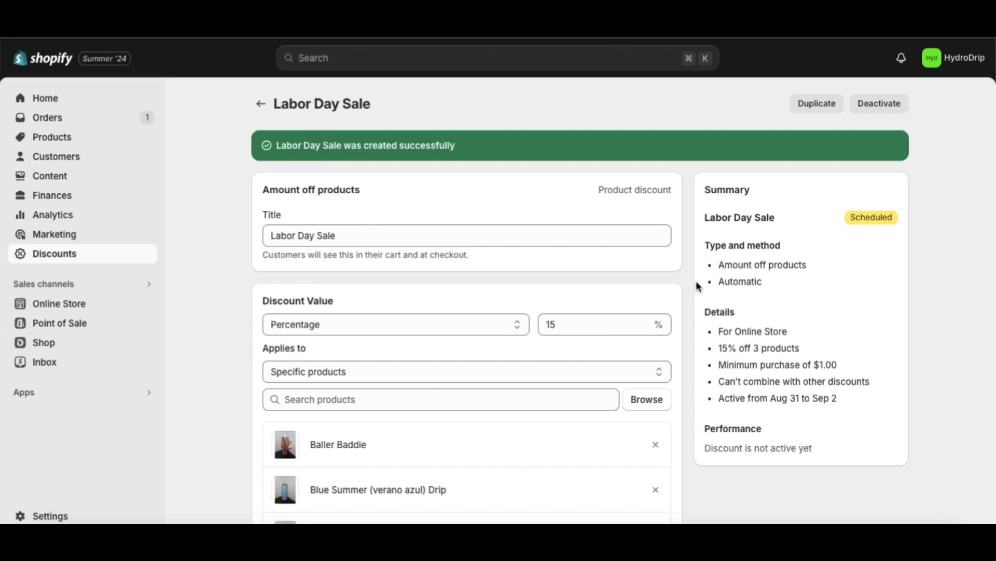
click(261, 103)
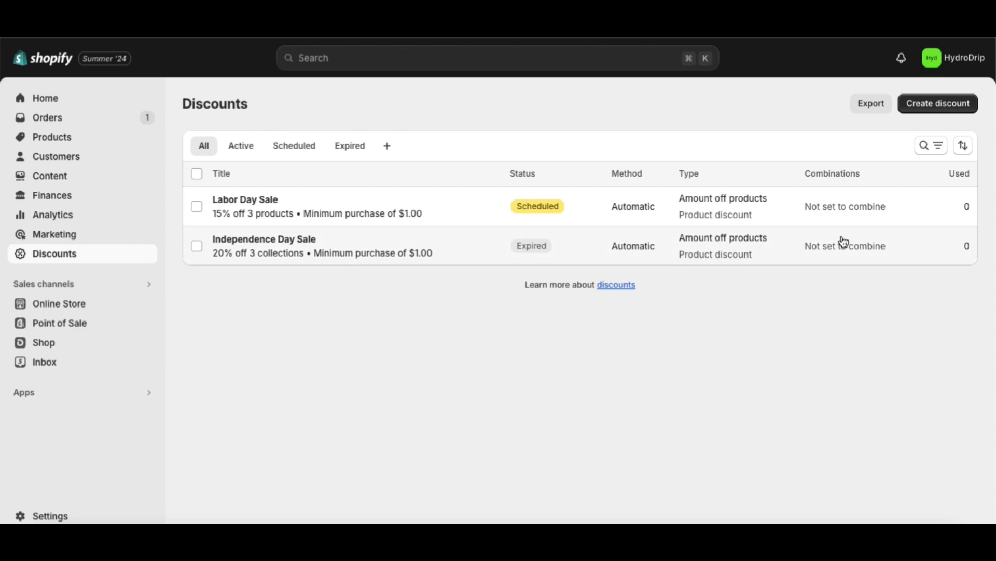
Step: Create a new Buy X get Y product discount and make it an automatic discount
click(937, 113)
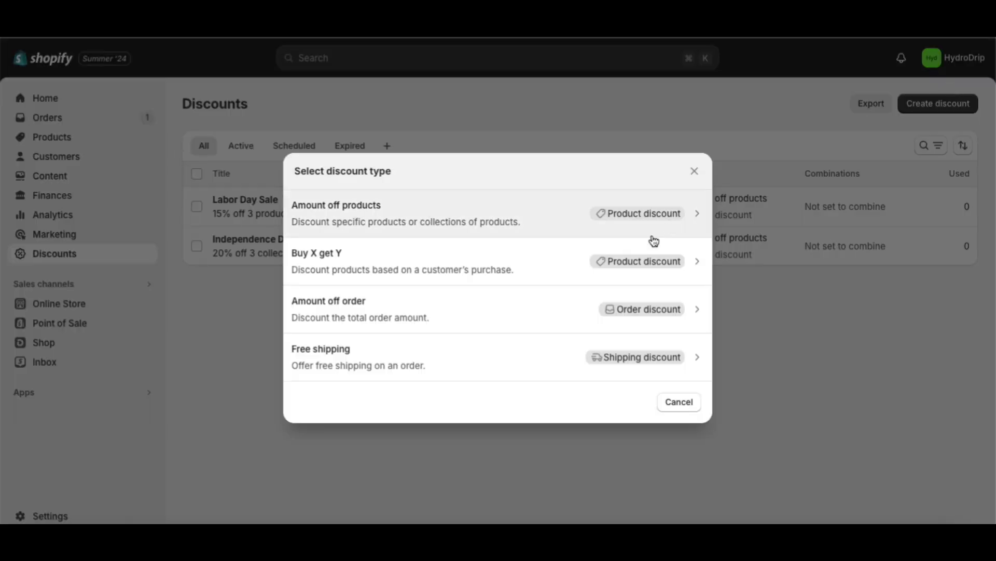
click(393, 286)
scroll(450, 314, down, 1)
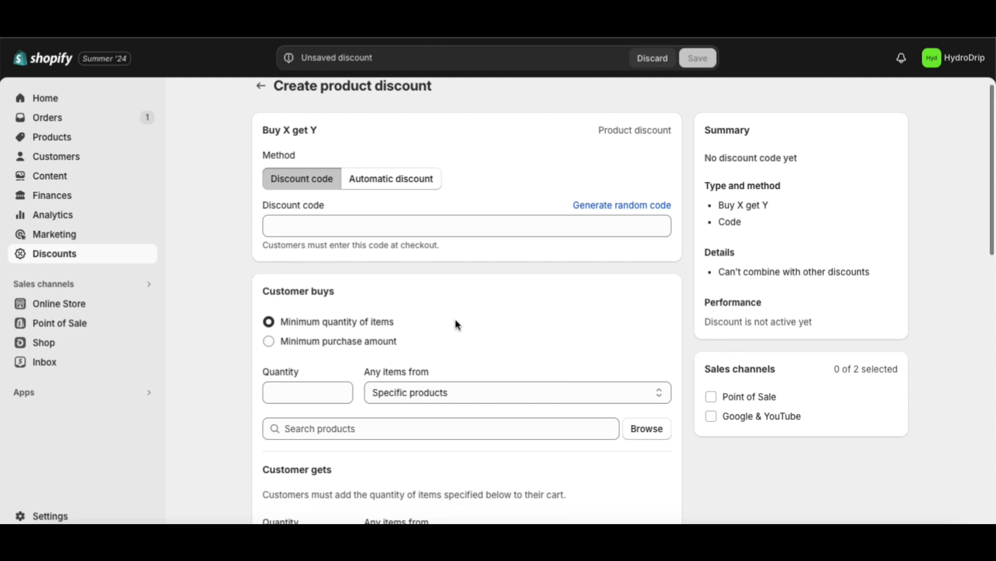
click(394, 186)
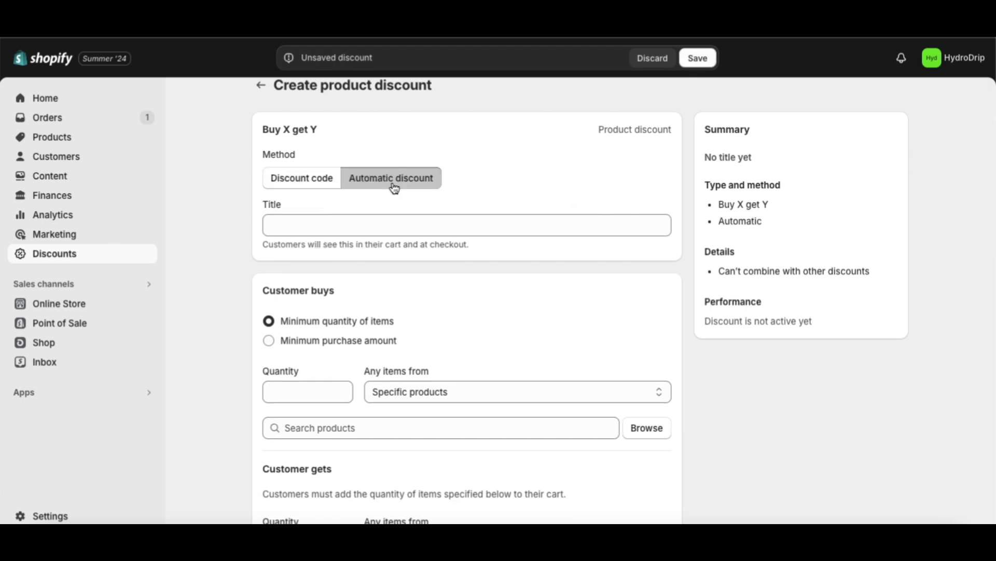
Step: Title the new discount Summer Sale
click(429, 221)
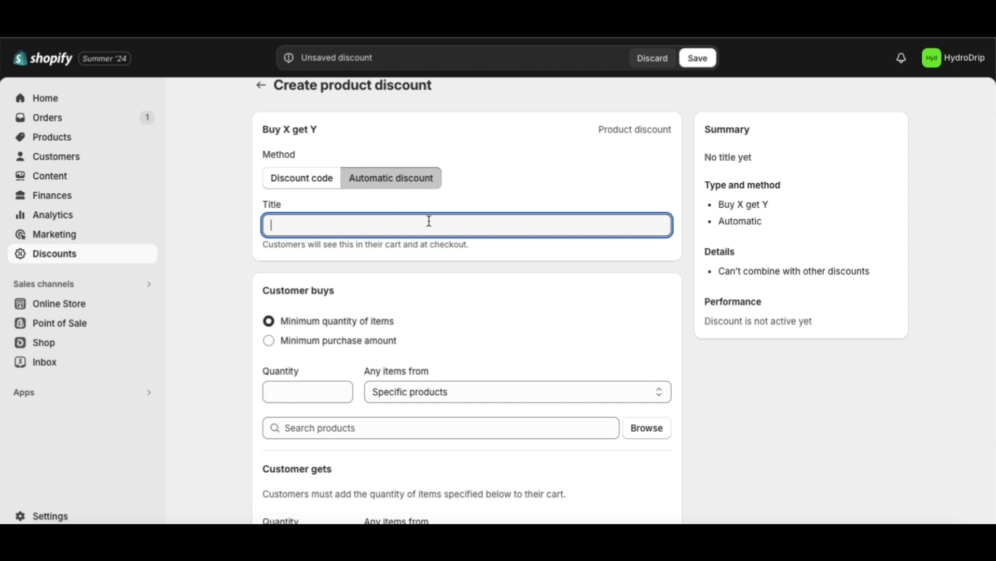
text(Summer )
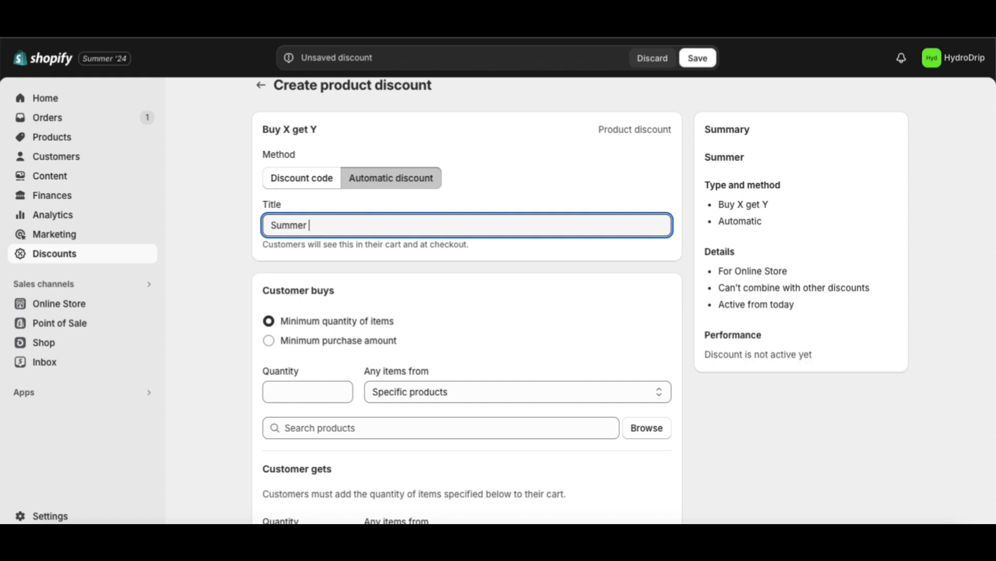
text(Sale)
click(513, 267)
Step: Try basing the customer's qualifying purchase on a minimum purchase amount from specific products
scroll(514, 268, down, 1)
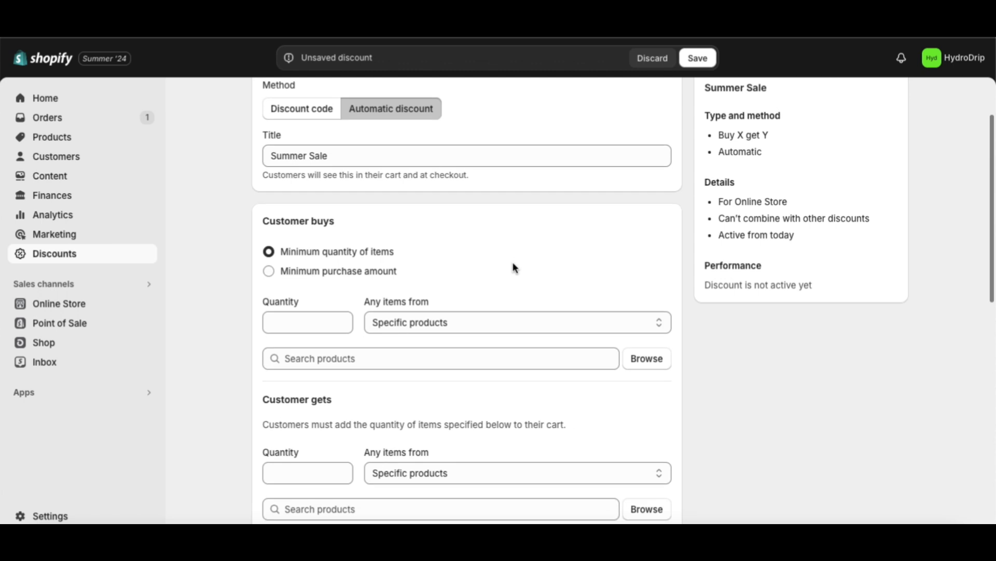
scroll(513, 268, down, 1)
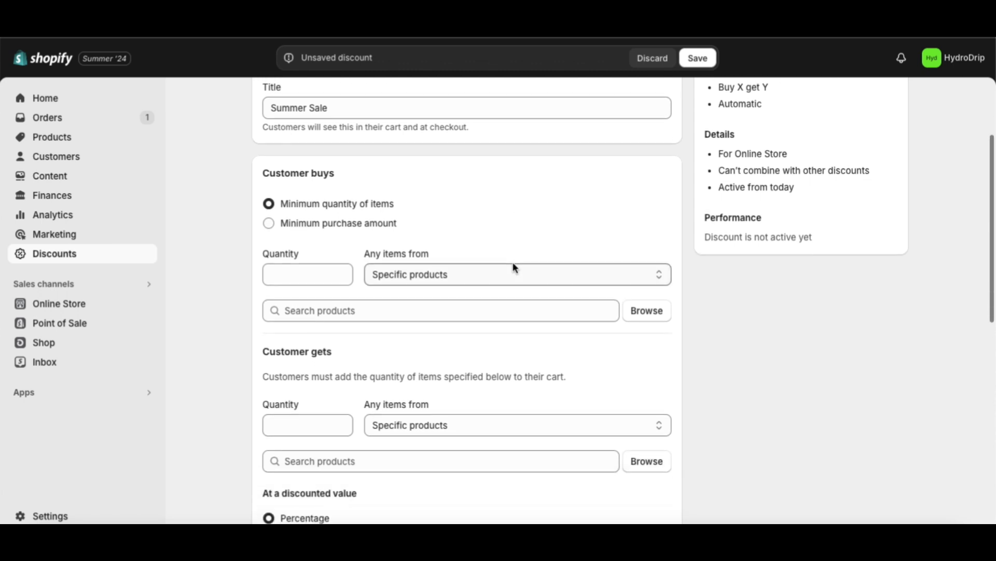
scroll(502, 229, down, 1)
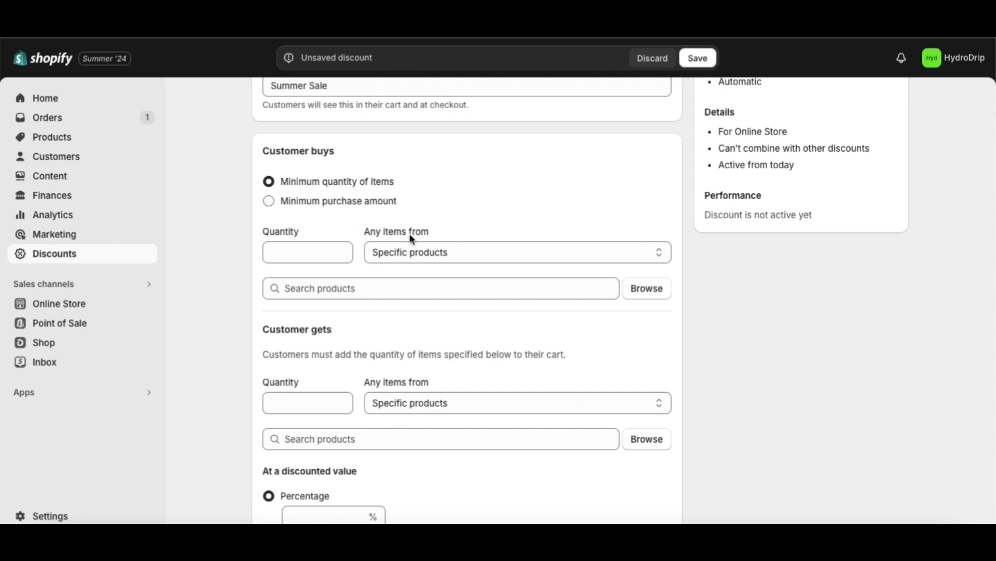
scroll(423, 234, down, 1)
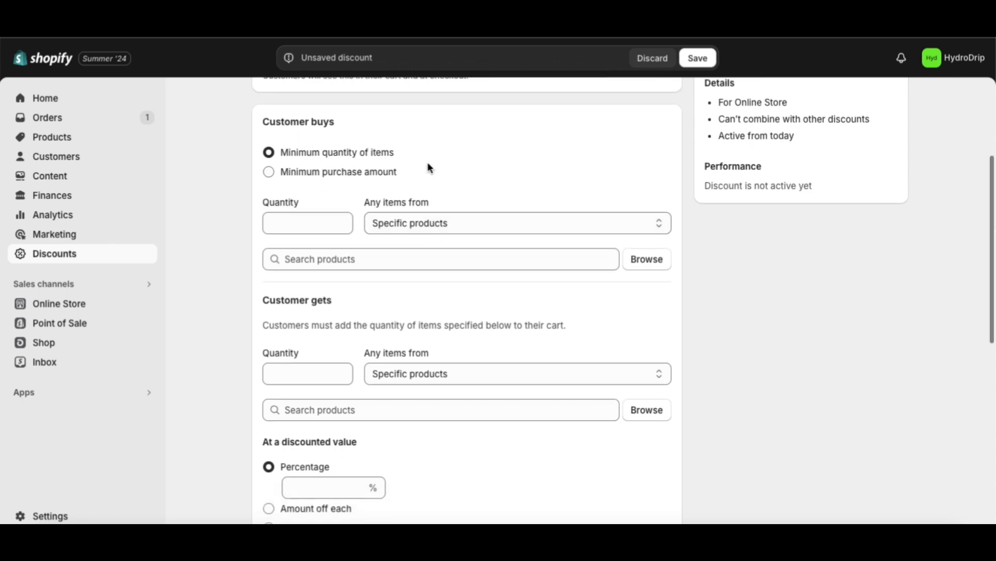
click(406, 223)
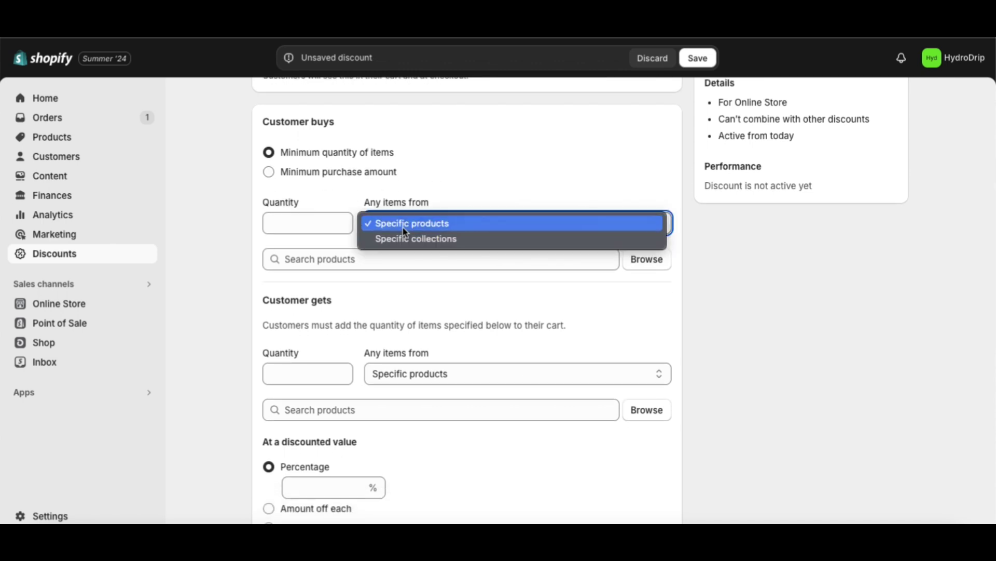
click(407, 223)
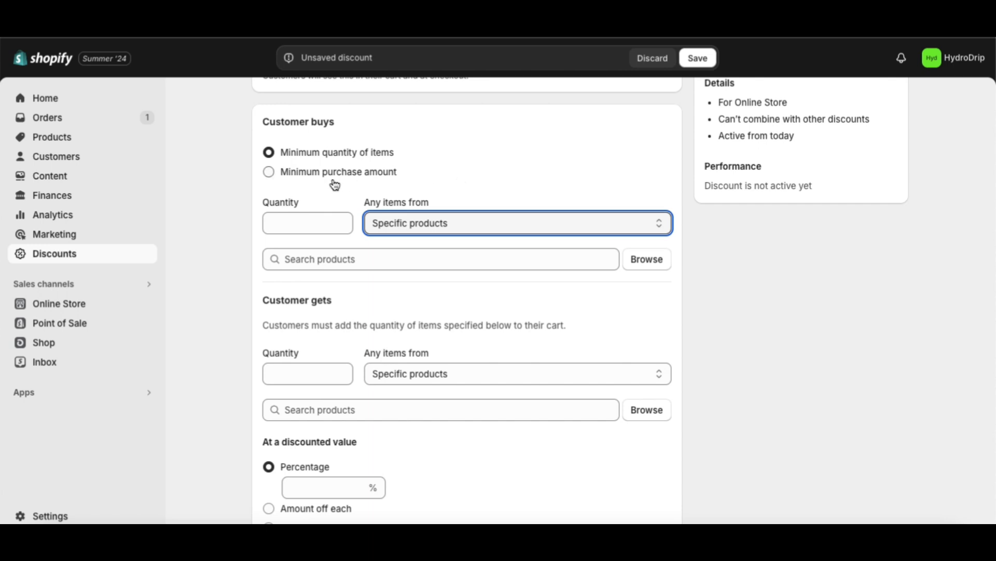
click(268, 172)
scroll(545, 184, down, 1)
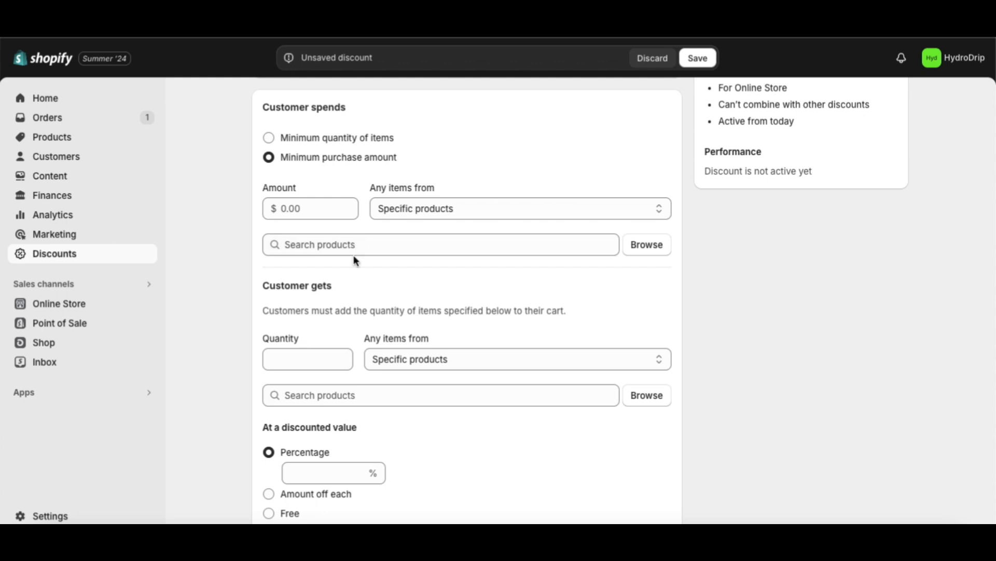
scroll(355, 258, down, 1)
scroll(355, 259, up, 1)
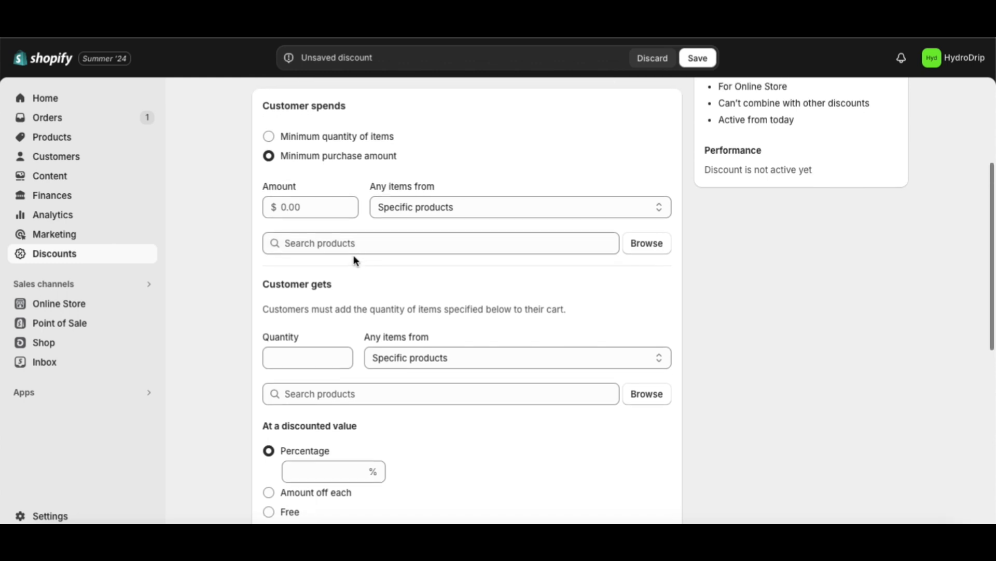
Step: Base the customer's qualifying purchase on a minimum quantity of items and set the quantity to 1
click(269, 140)
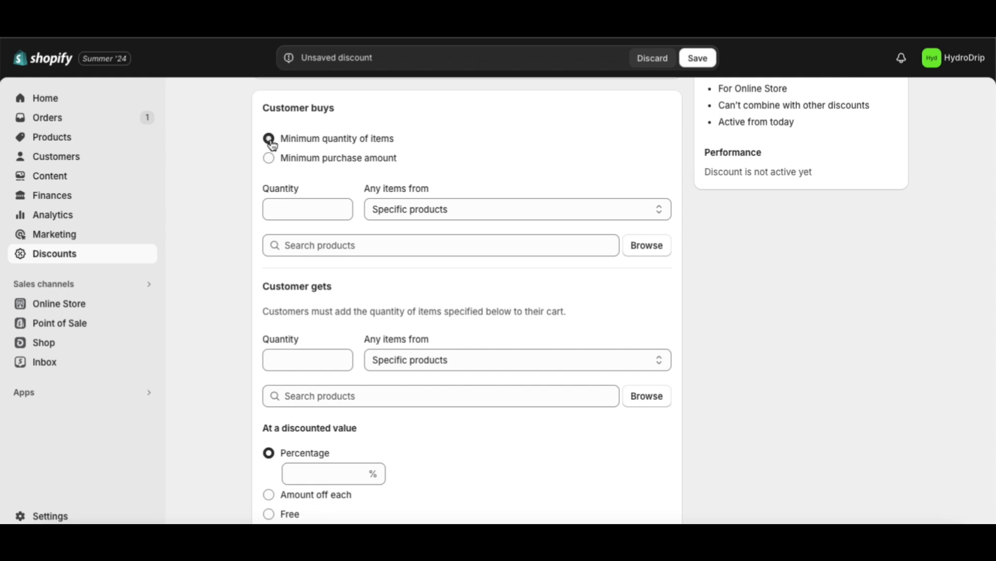
click(298, 208)
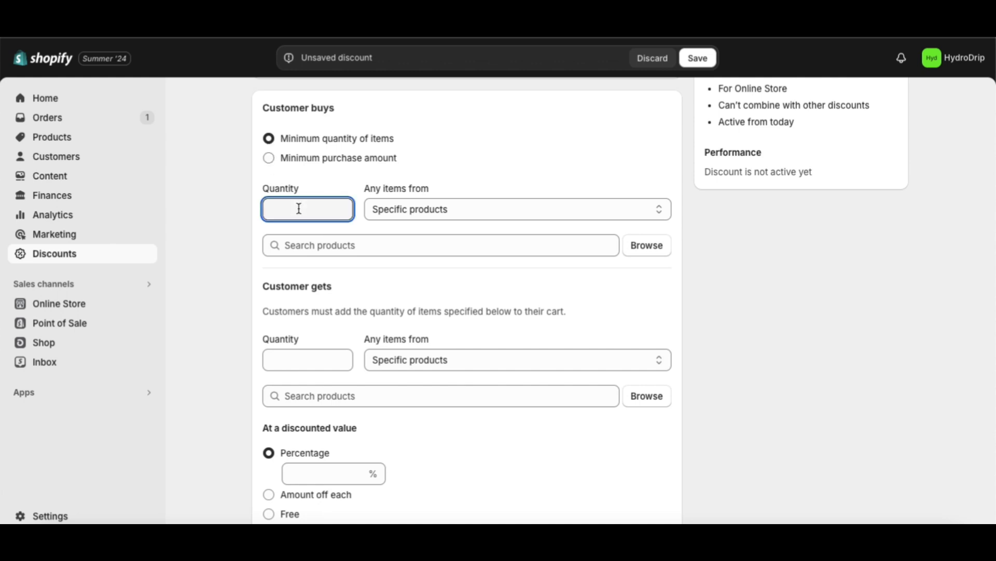
text(1)
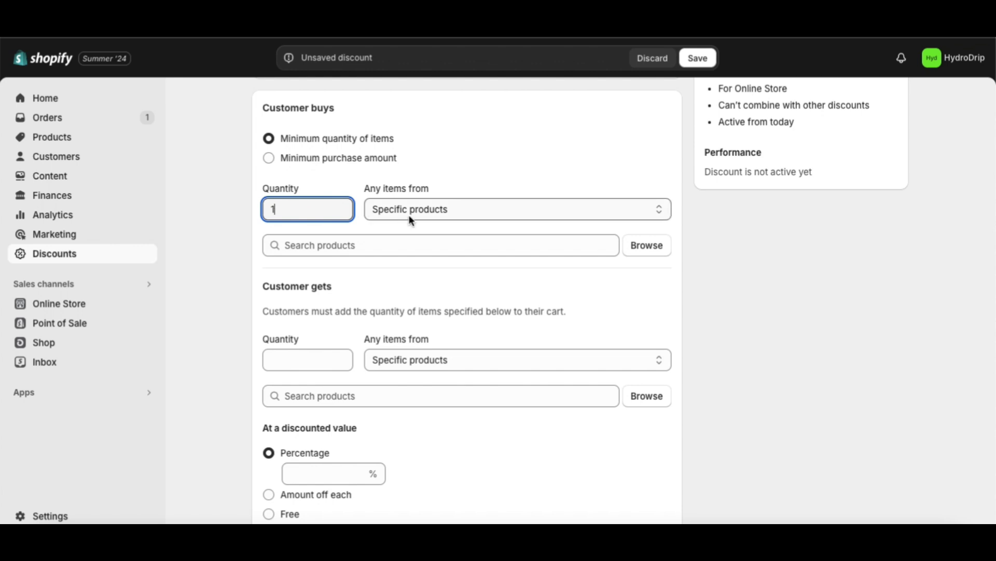
click(651, 251)
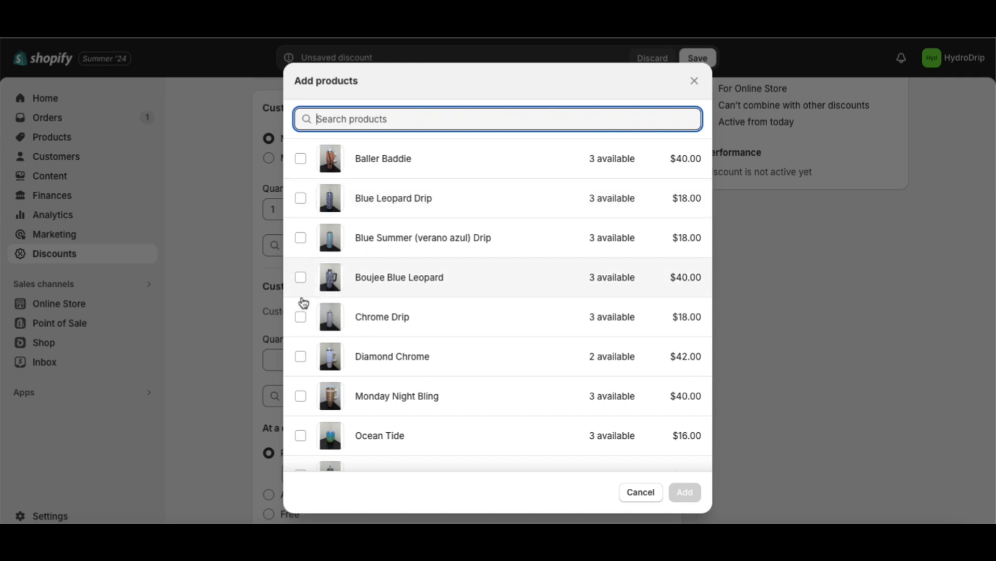
click(301, 279)
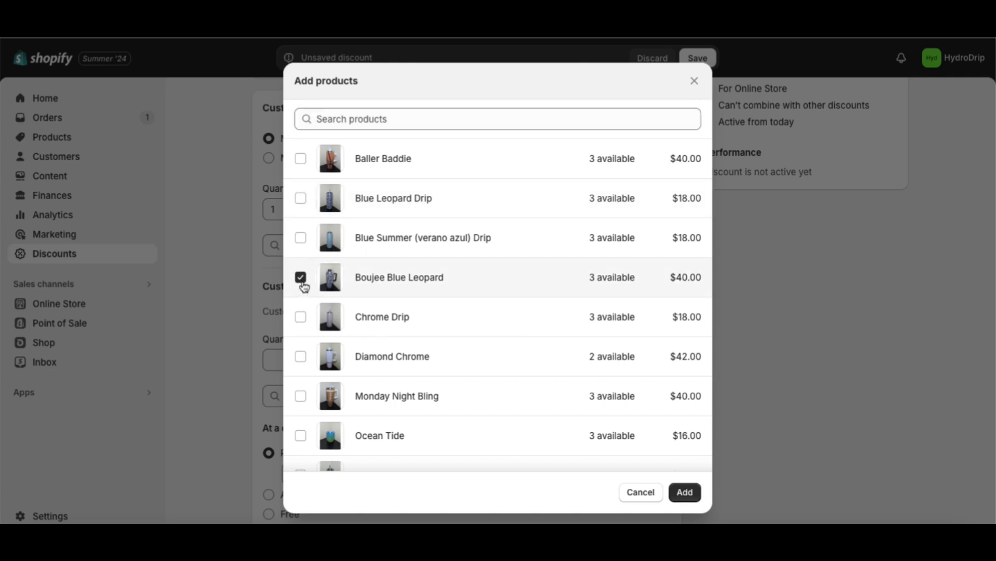
click(695, 80)
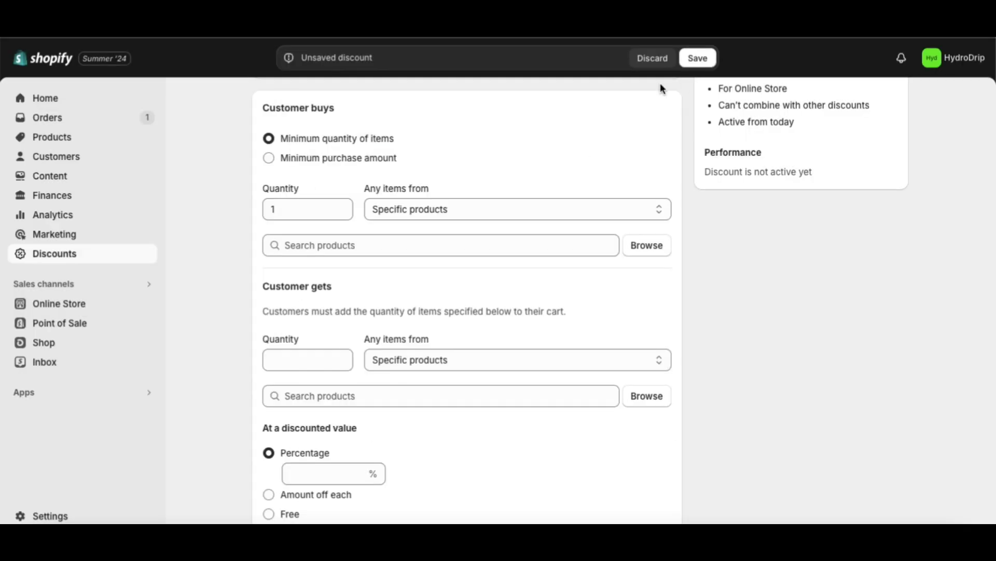
Step: Make the customer's qualifying purchase come from specific collections and add the 40oz bling collection
click(583, 218)
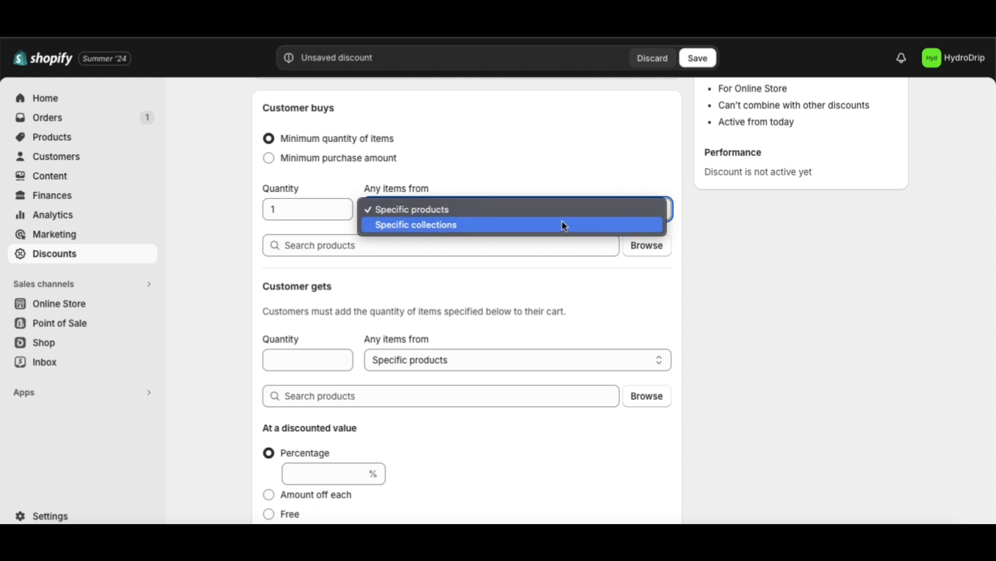
click(564, 225)
click(648, 251)
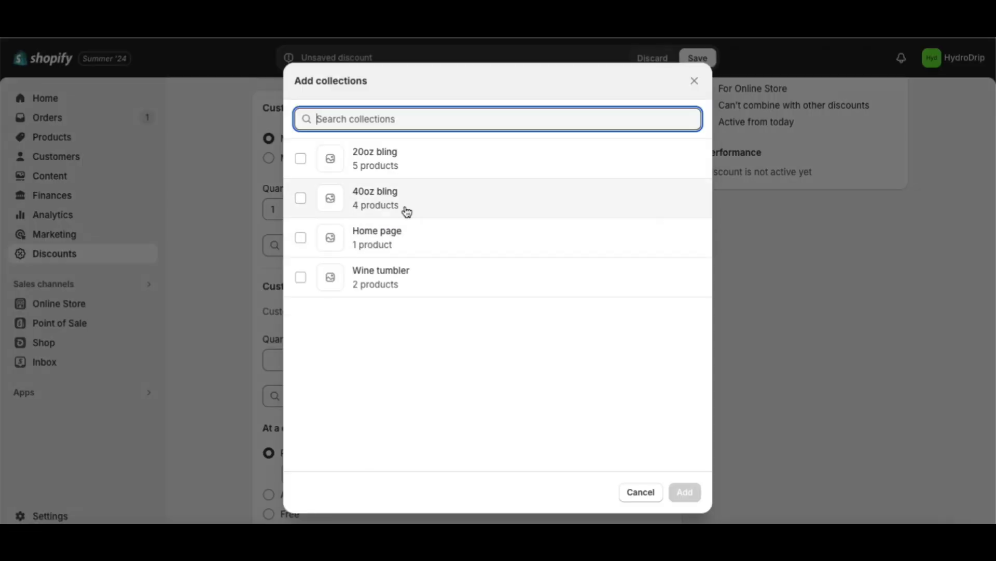
click(407, 211)
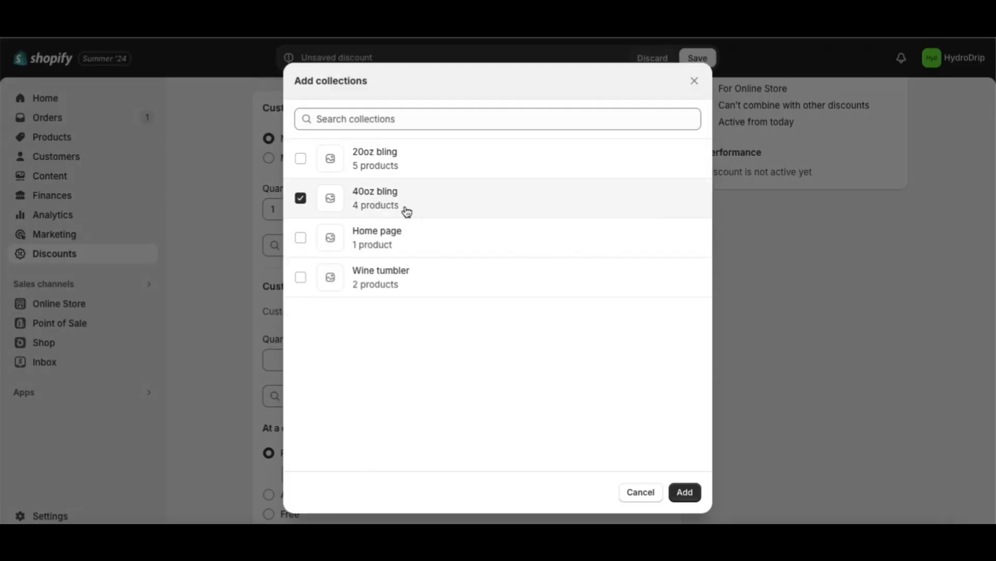
click(685, 492)
Step: Set the quantity of items the customer gets to 1
scroll(634, 365, down, 2)
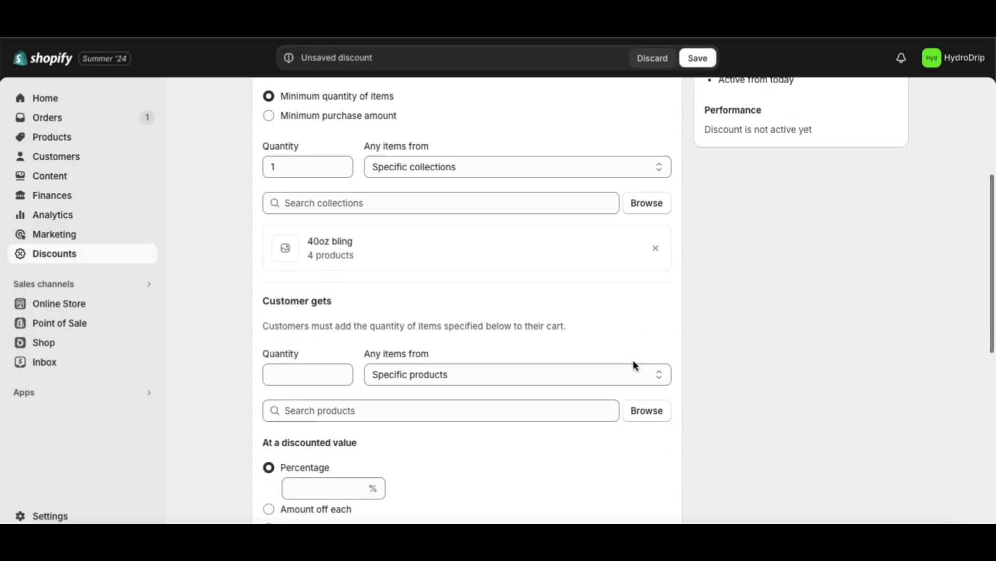
scroll(604, 299, down, 1)
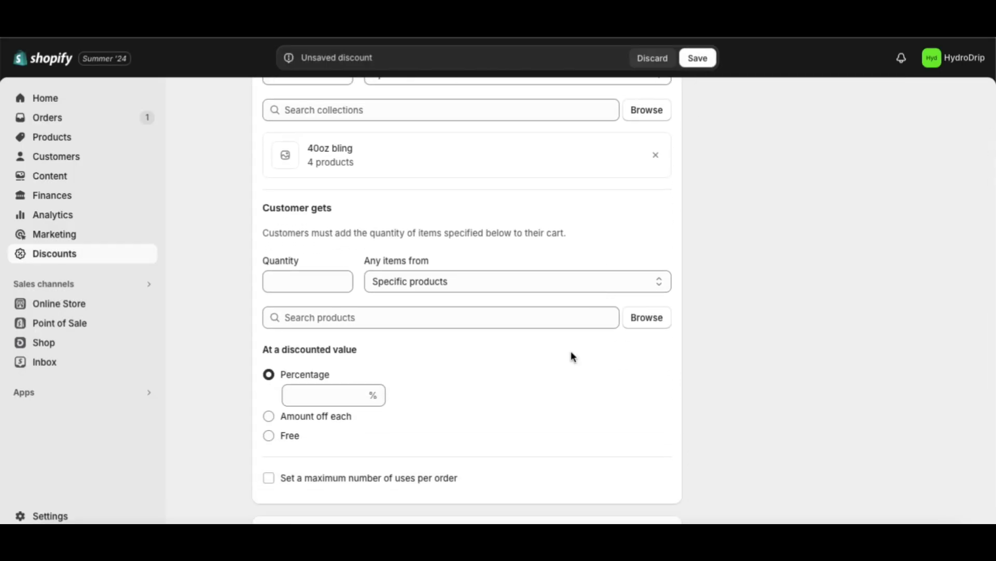
scroll(571, 356, down, 1)
scroll(412, 330, down, 1)
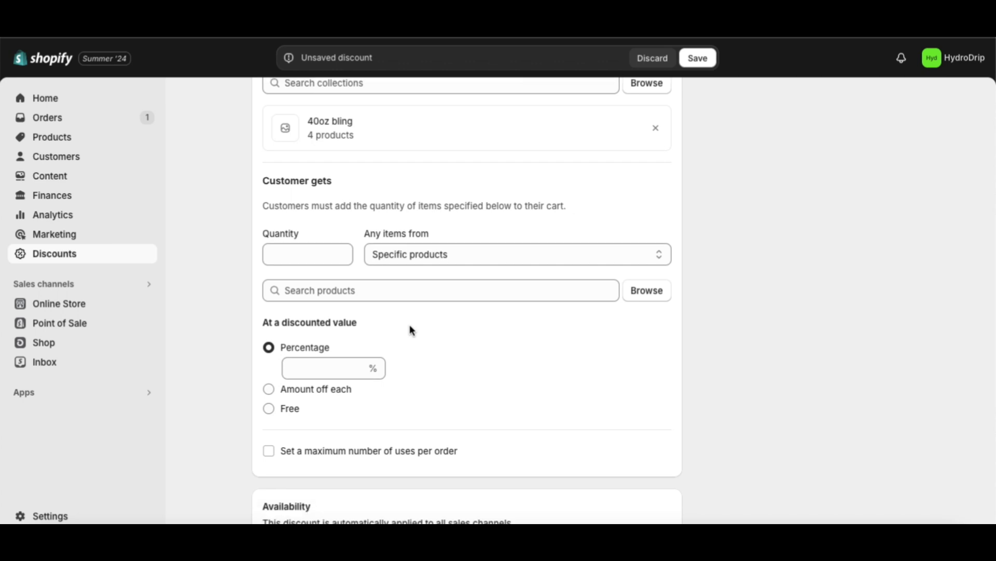
scroll(411, 331, down, 1)
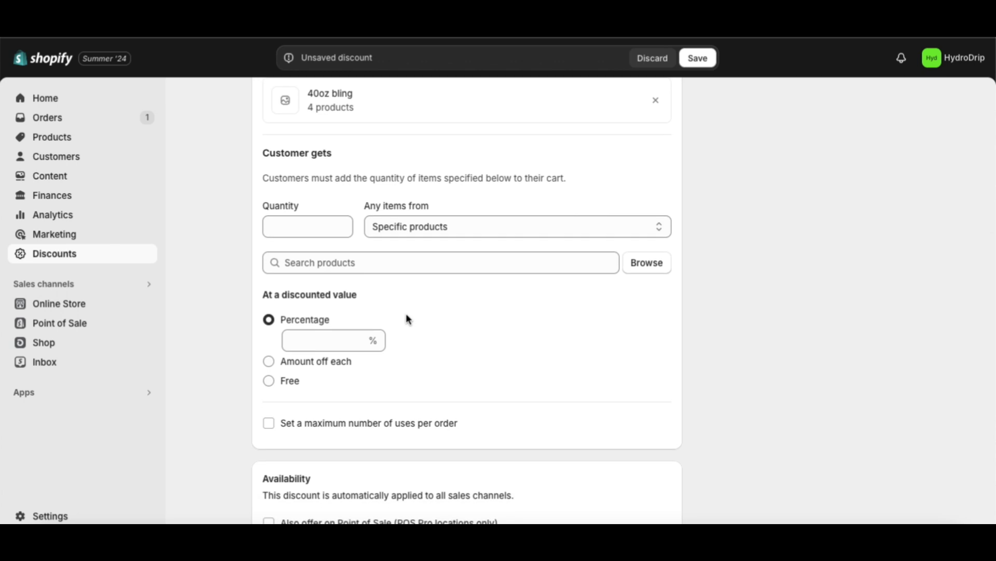
scroll(406, 317, up, 6)
scroll(405, 319, down, 4)
click(333, 282)
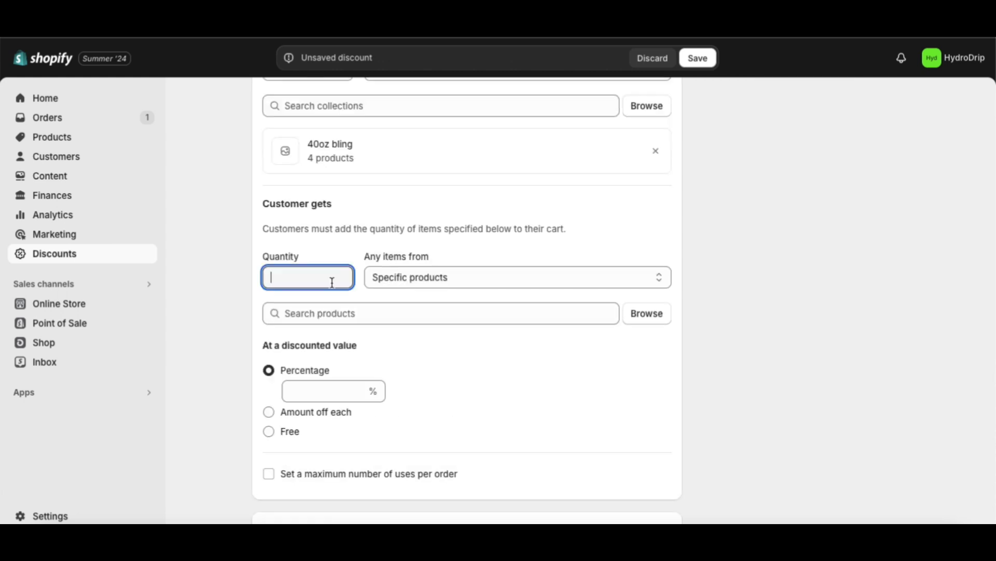
text(1)
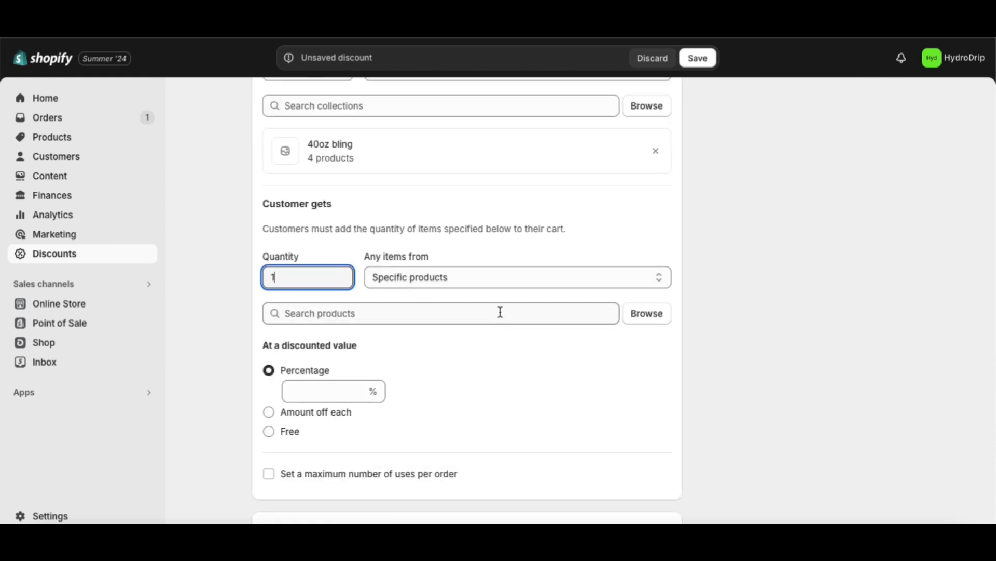
Step: Make the items the customer gets come from specific collections and add the 40oz bling collection
scroll(501, 312, down, 1)
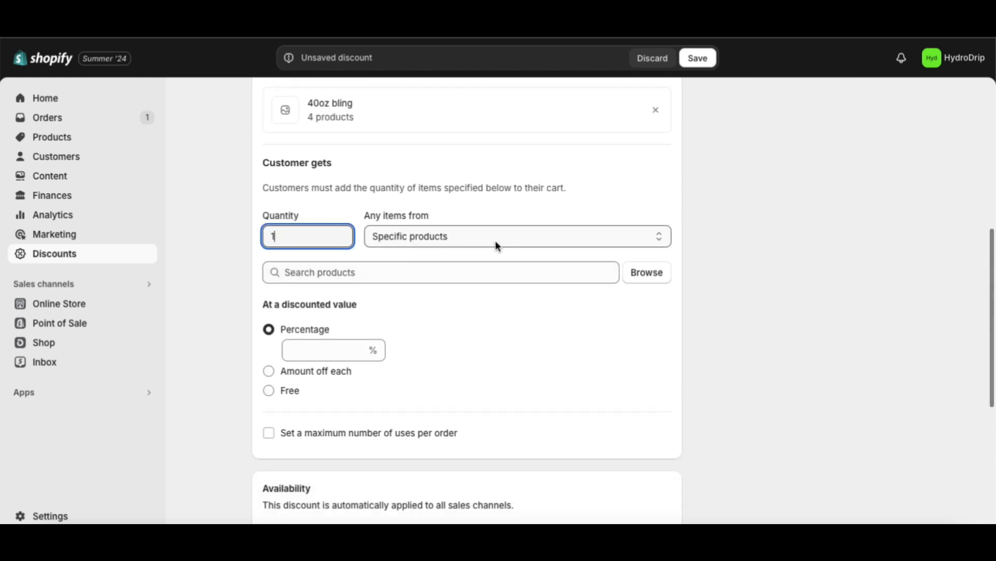
click(608, 236)
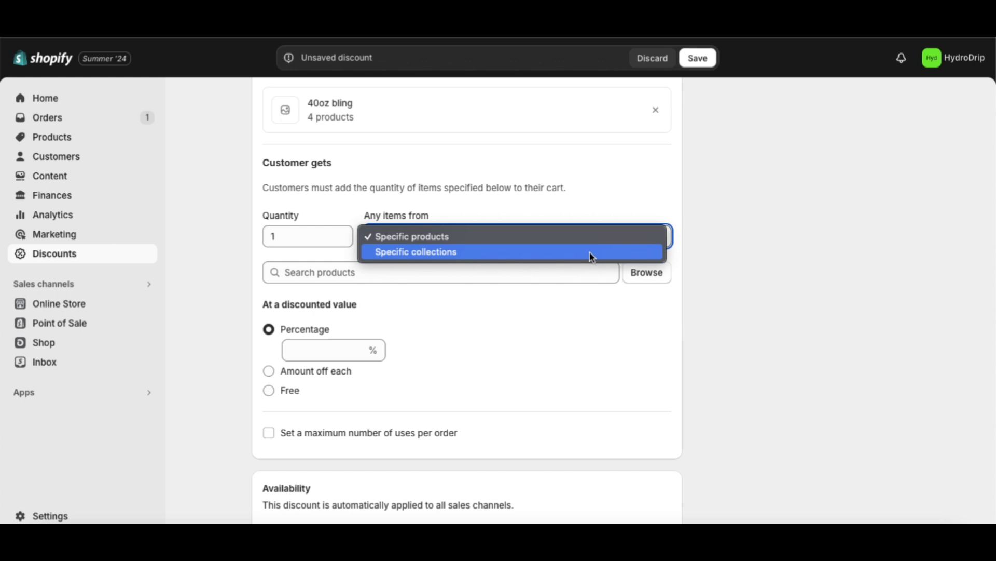
click(592, 252)
click(648, 275)
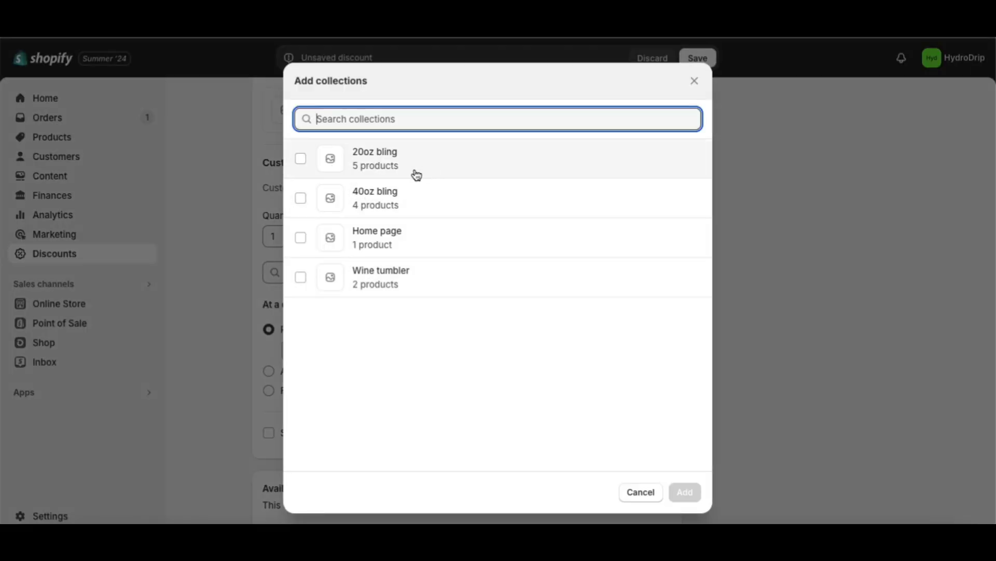
click(401, 197)
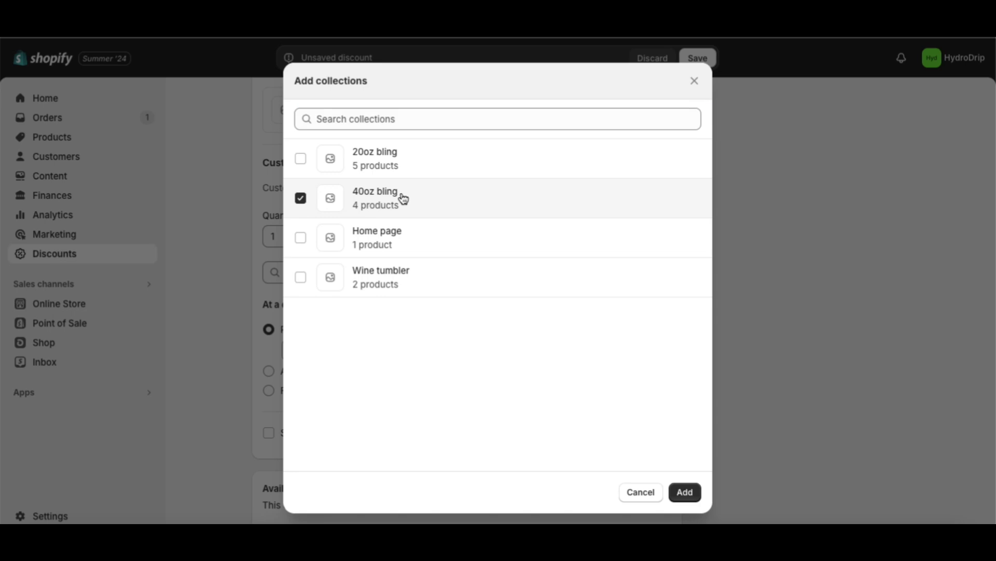
click(685, 493)
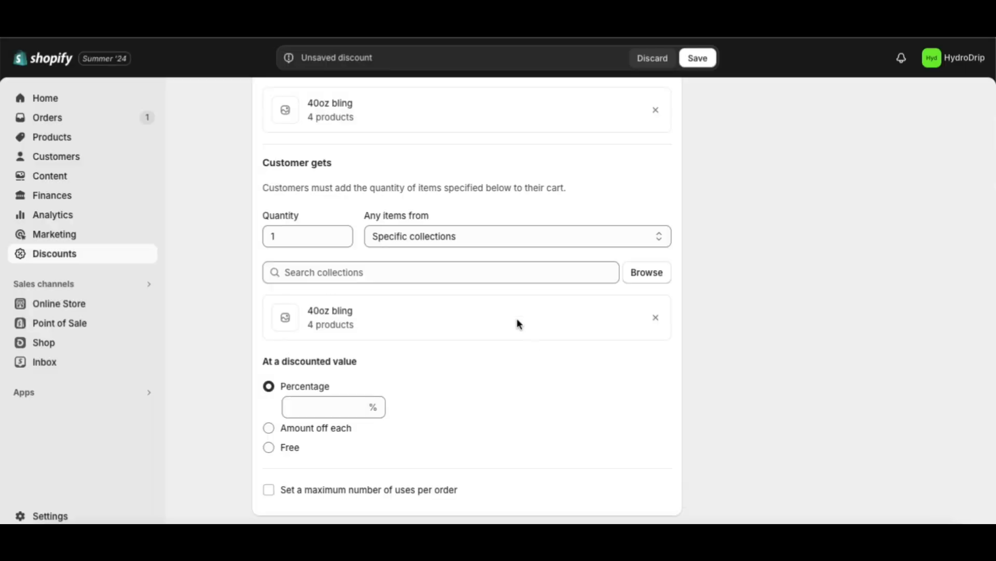
Step: Set the discounted value of the items the customer gets to 50 percent
scroll(519, 324, down, 3)
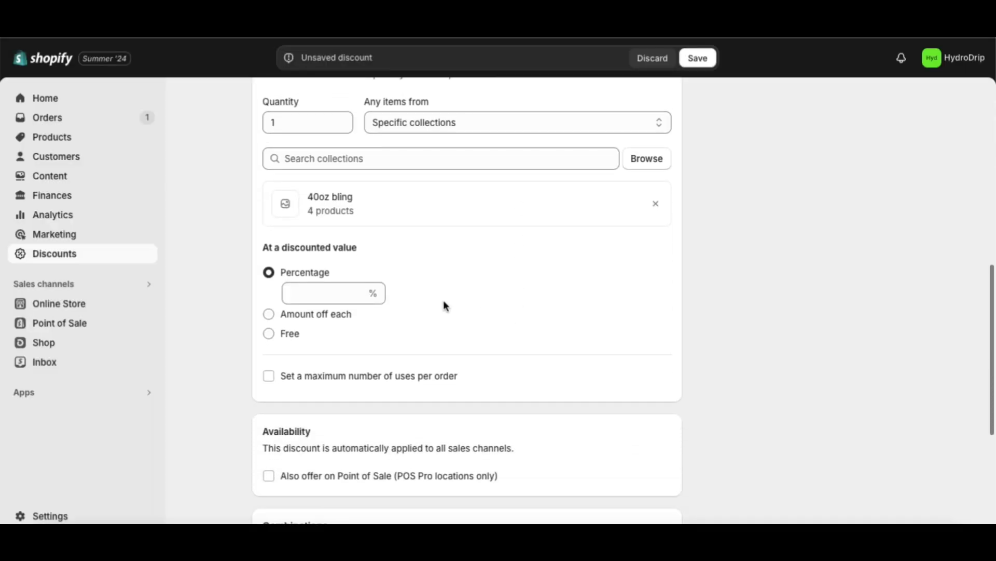
scroll(444, 304, down, 1)
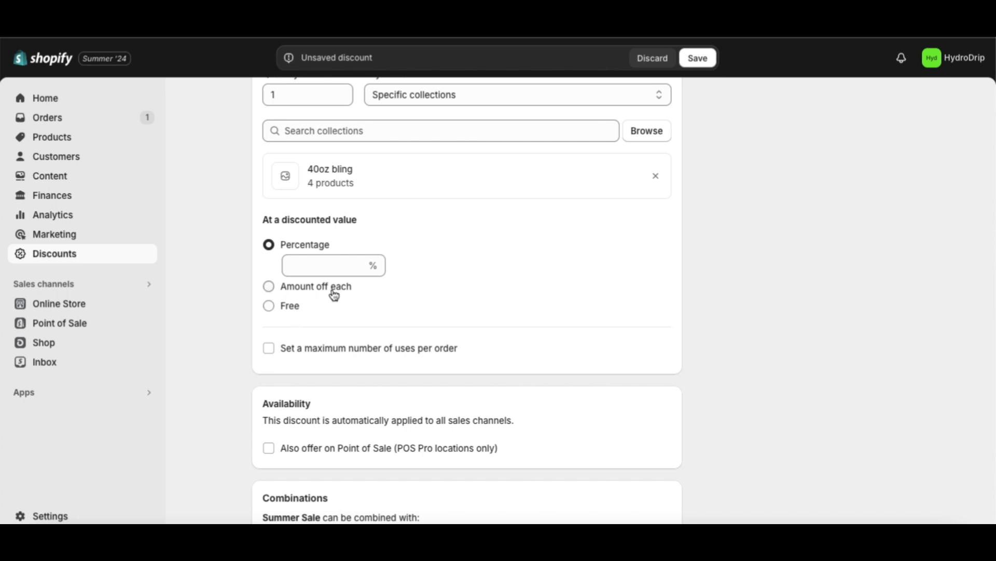
click(329, 263)
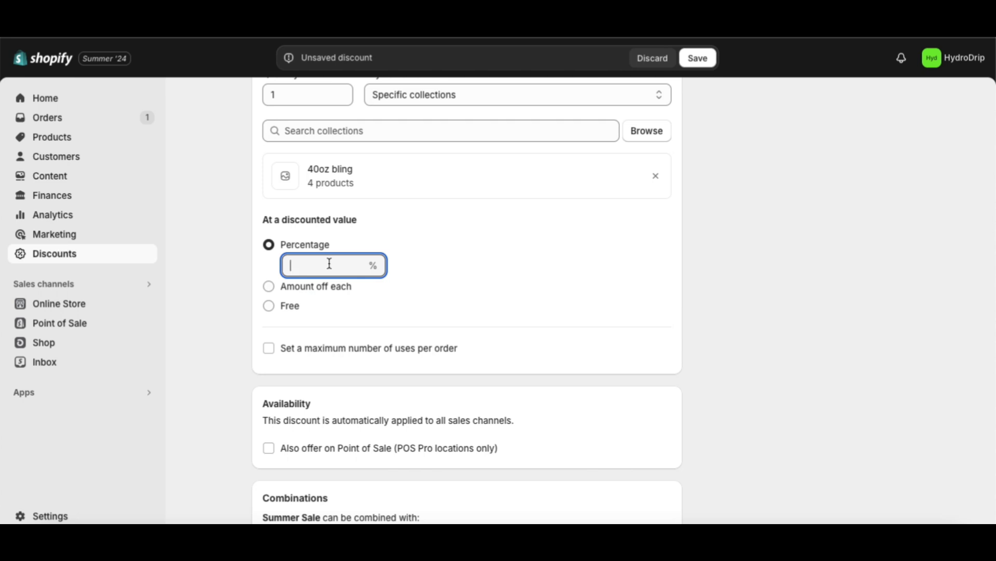
text(50)
click(478, 297)
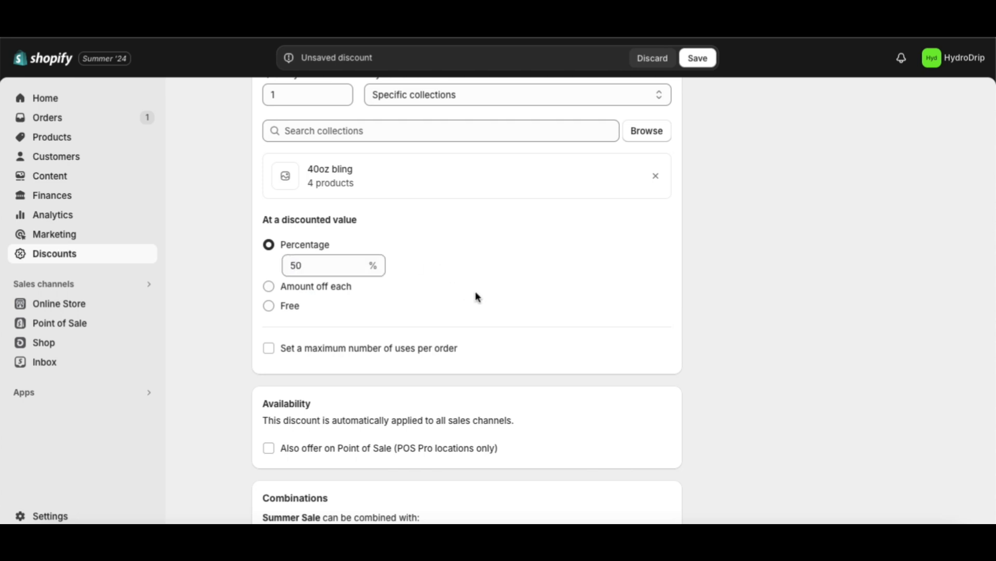
Step: Set the Summer Sale discount to start on 2024-07-13 at 12:00 AM
scroll(478, 297, down, 2)
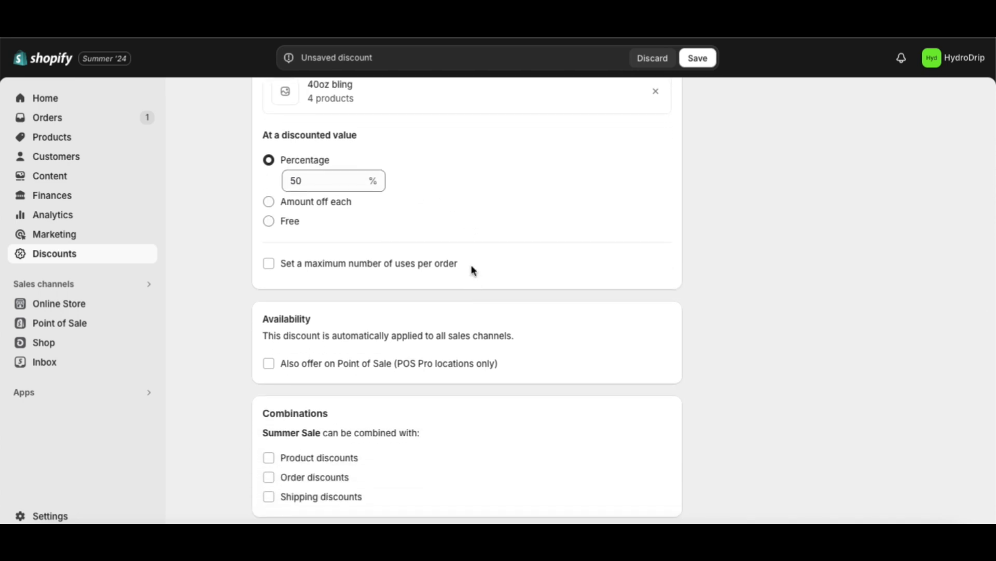
scroll(473, 270, down, 1)
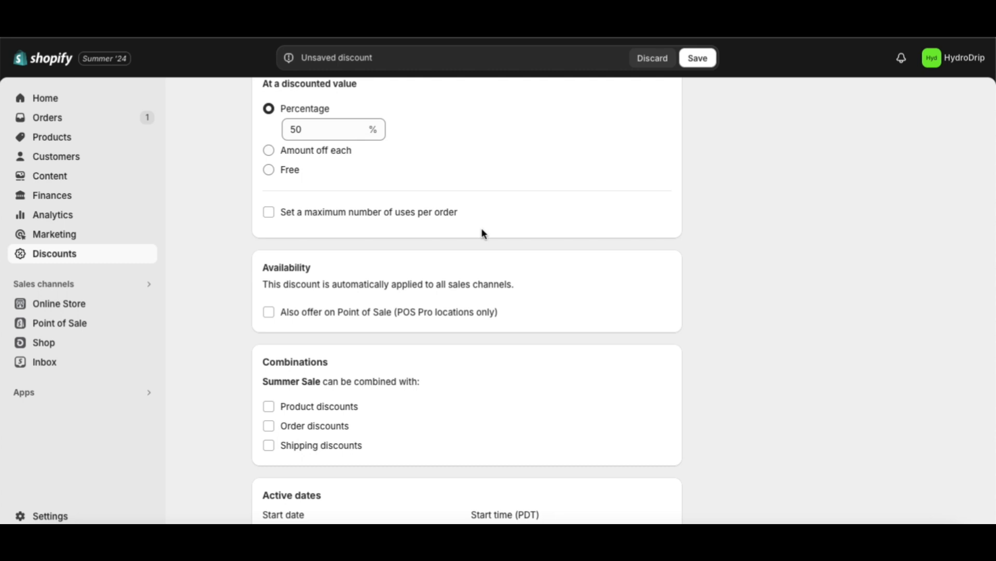
scroll(483, 233, down, 2)
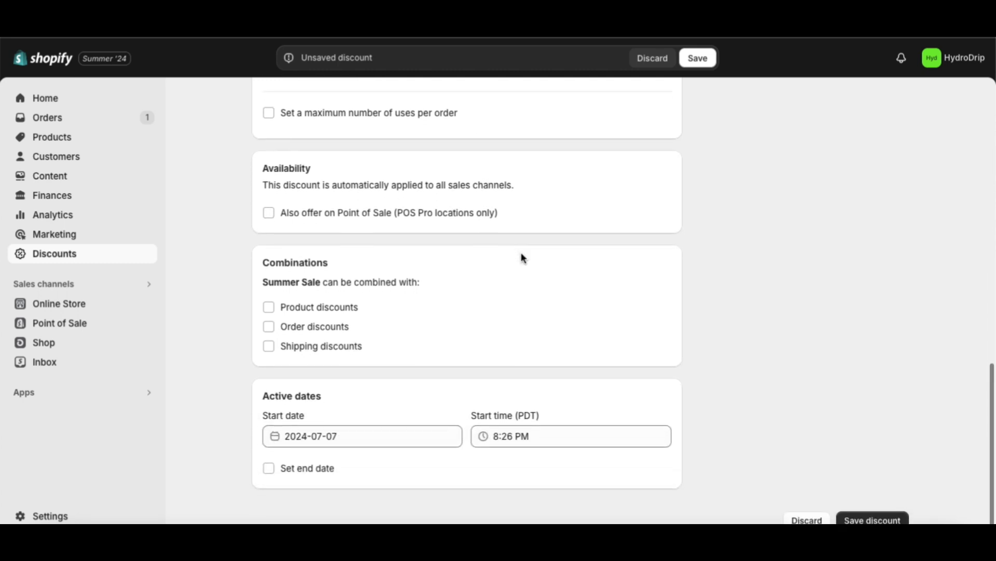
scroll(523, 258, down, 1)
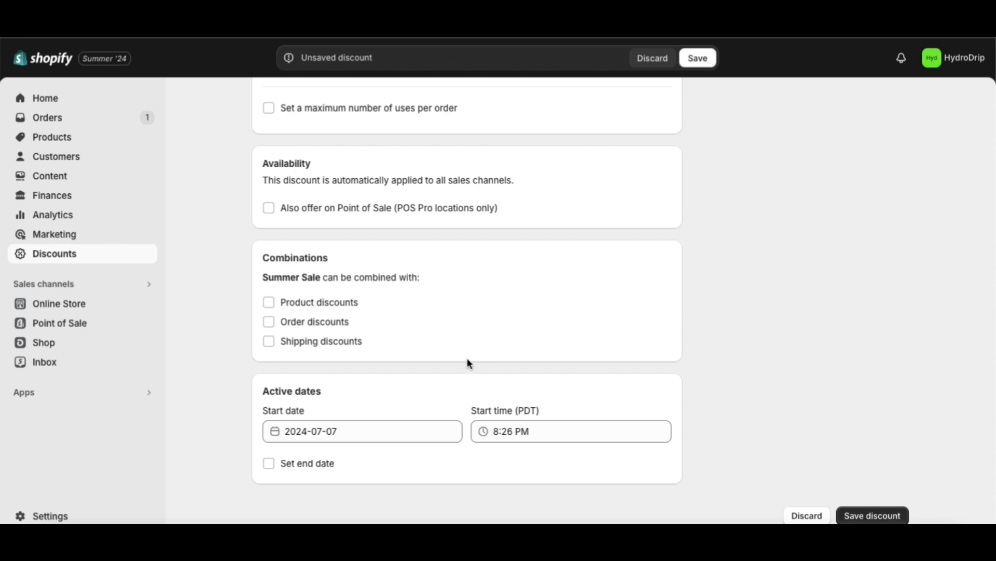
click(353, 434)
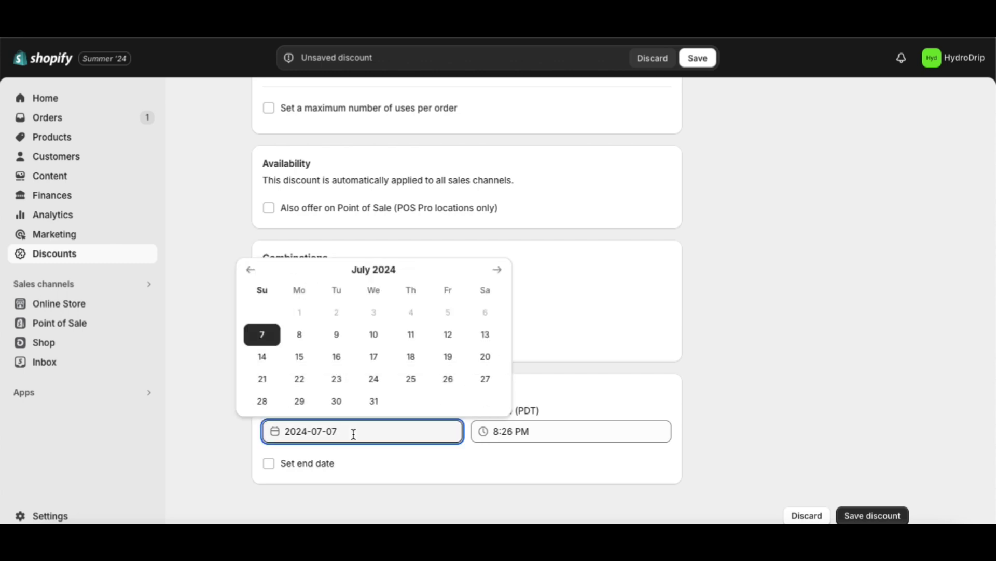
click(483, 339)
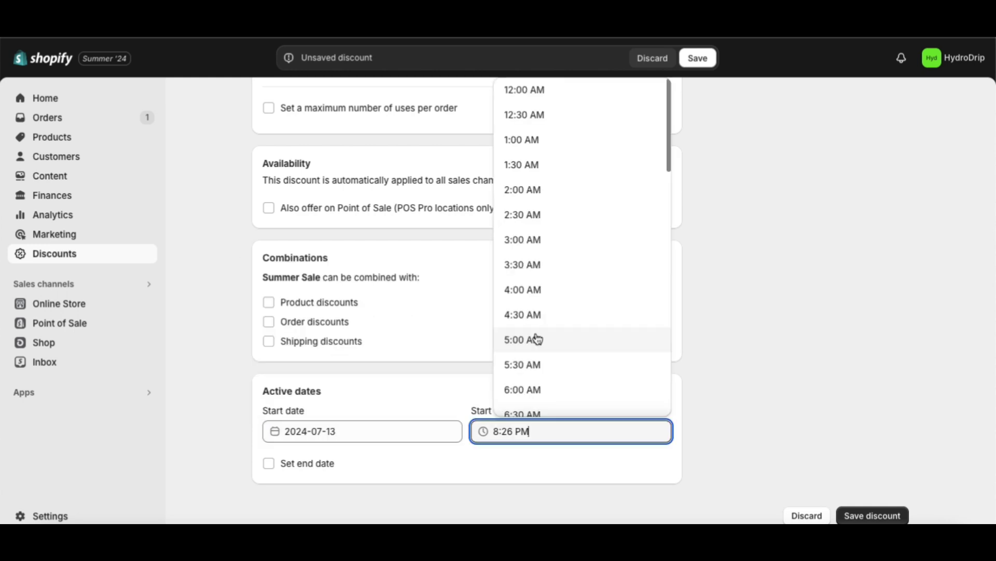
click(536, 99)
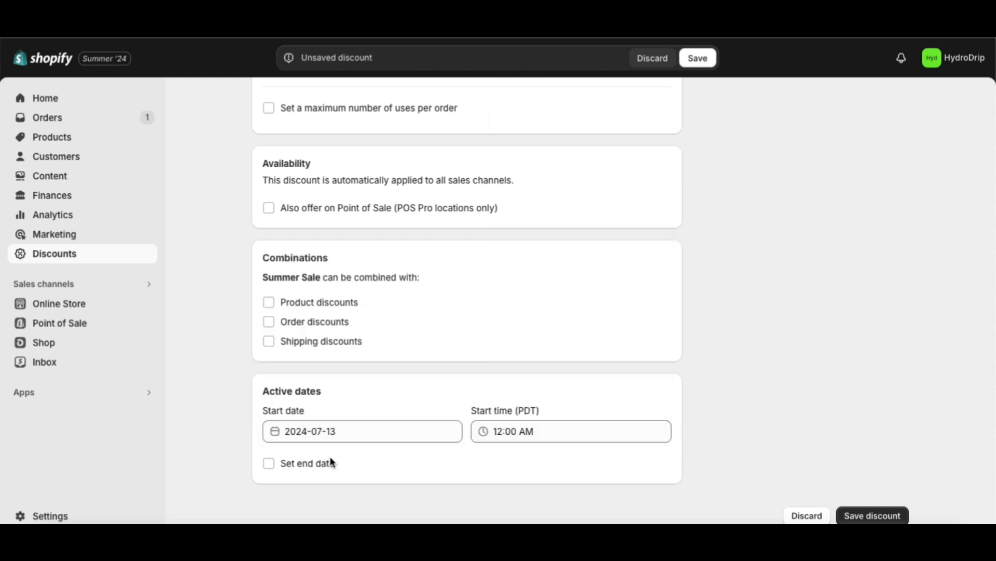
Step: Give the Summer Sale an end date of 2024-07-20 and save the discount
click(271, 463)
scroll(380, 471, down, 1)
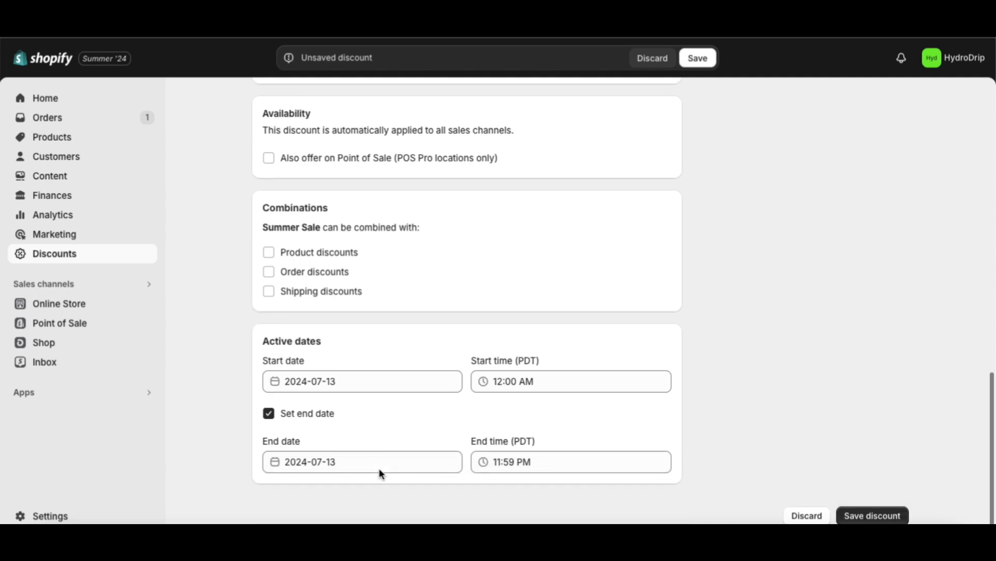
click(377, 460)
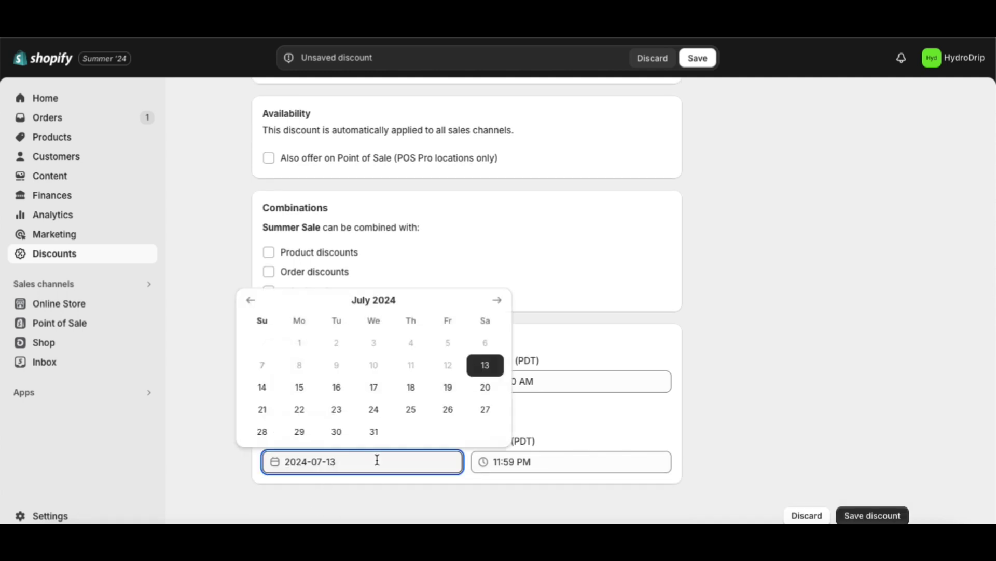
click(484, 389)
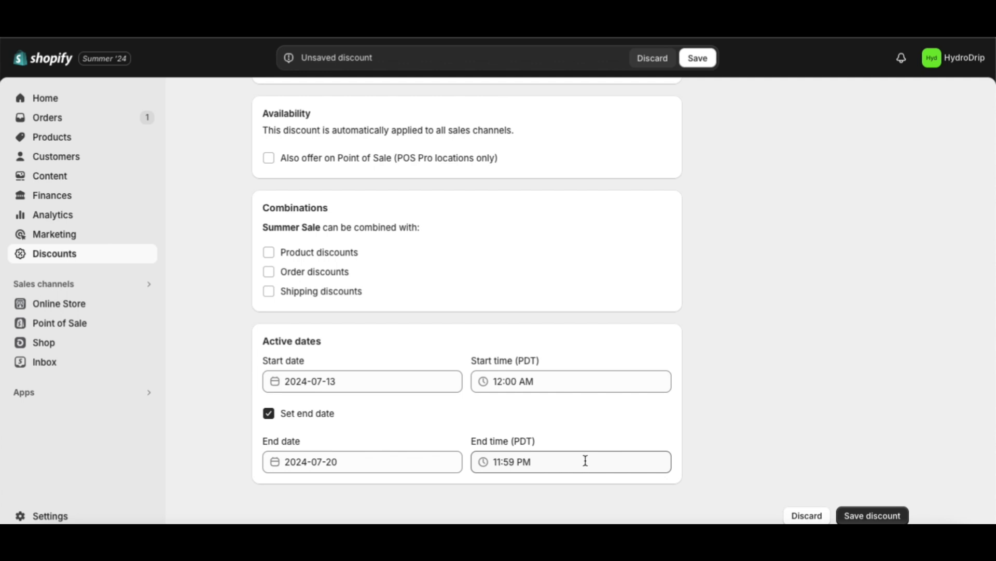
click(876, 515)
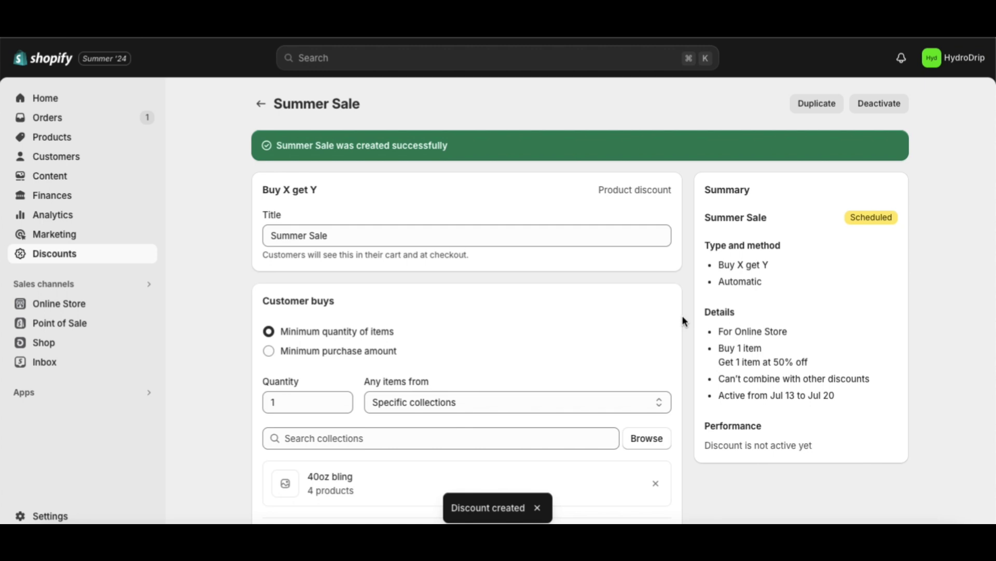
Step: Return to the discounts list and create a new automatic amount off order discount titled Back to School
click(262, 104)
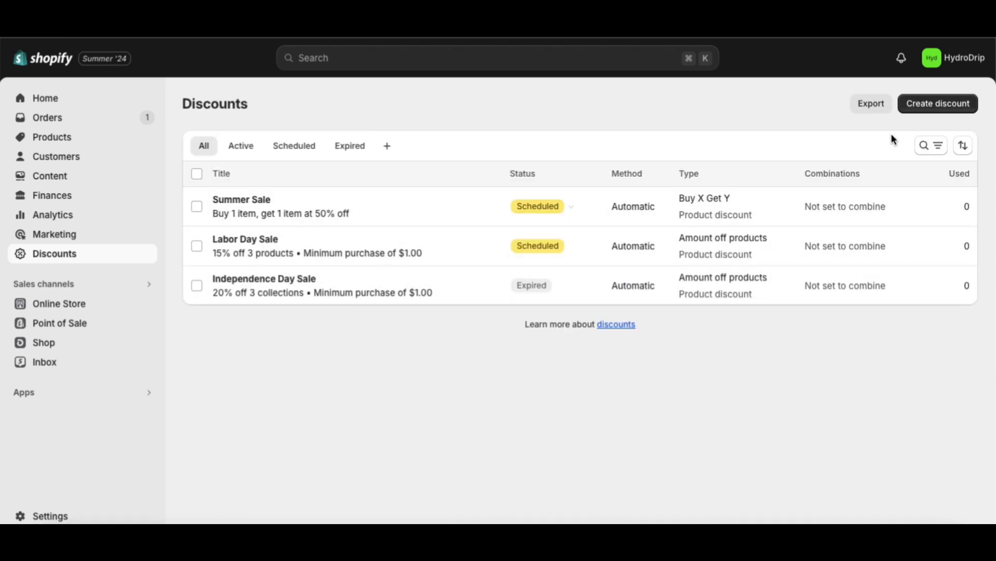
click(933, 109)
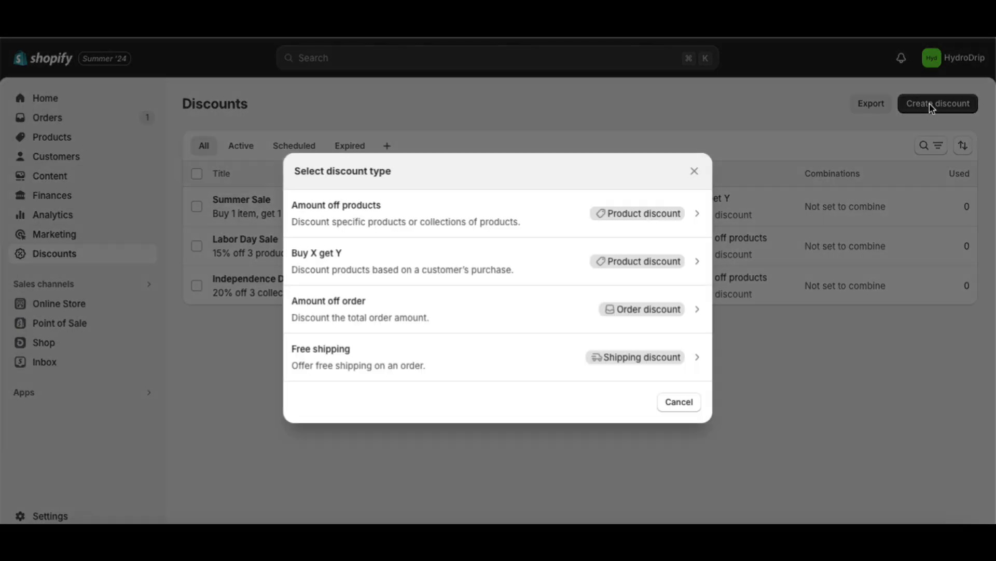
click(471, 312)
text(Bac)
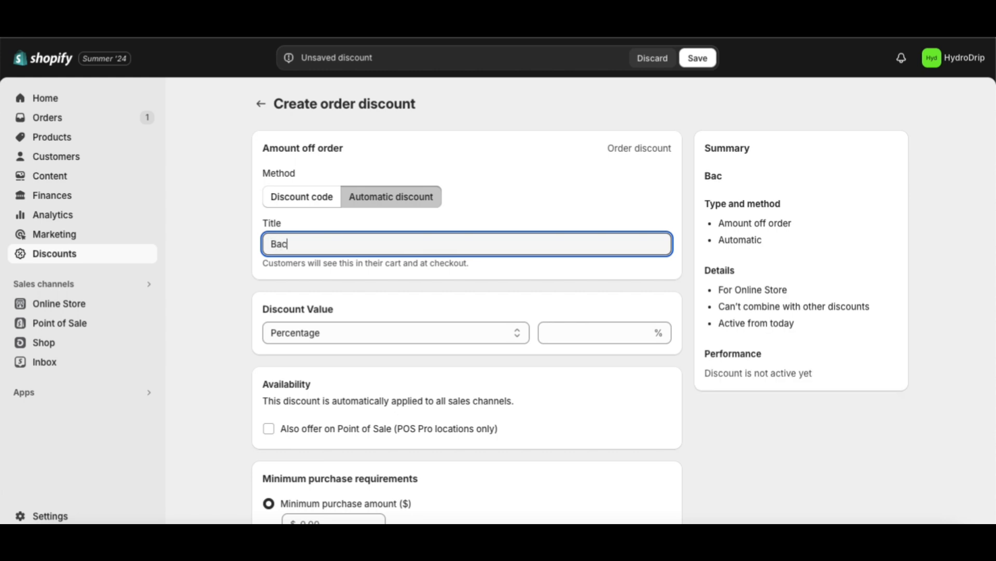
text(k to School)
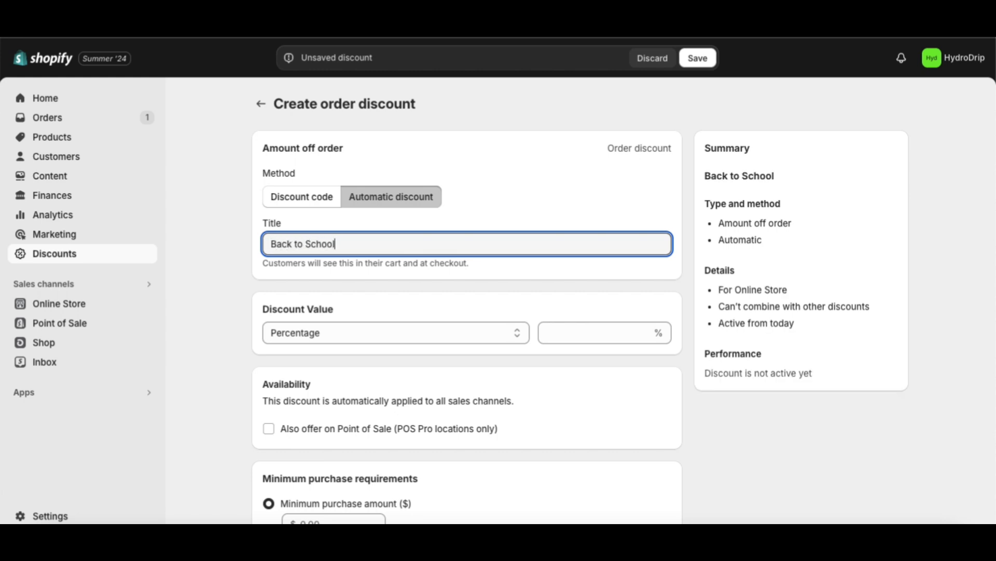
Step: Set the Back to School discount value to a fixed amount of $10.00
scroll(505, 270, down, 2)
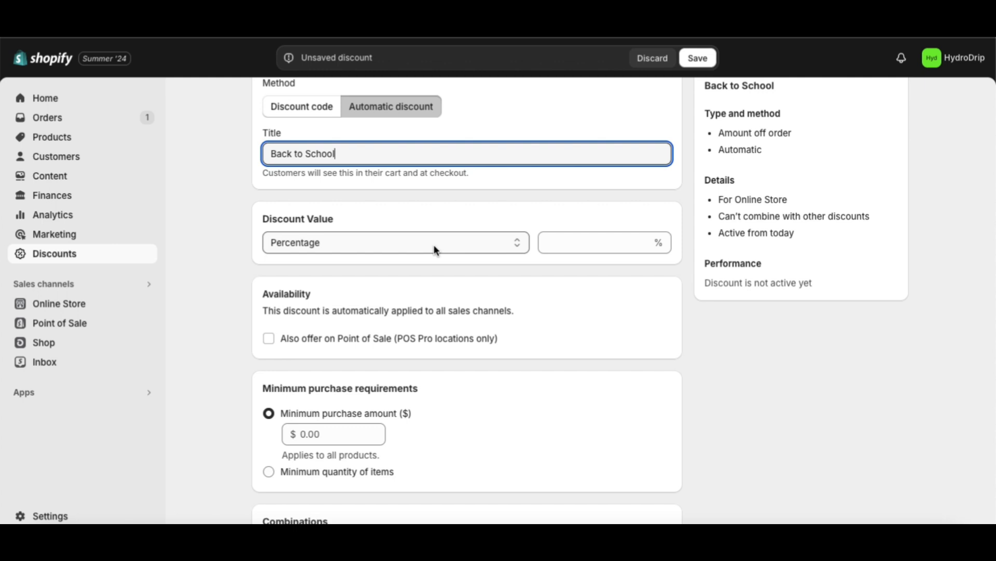
click(436, 250)
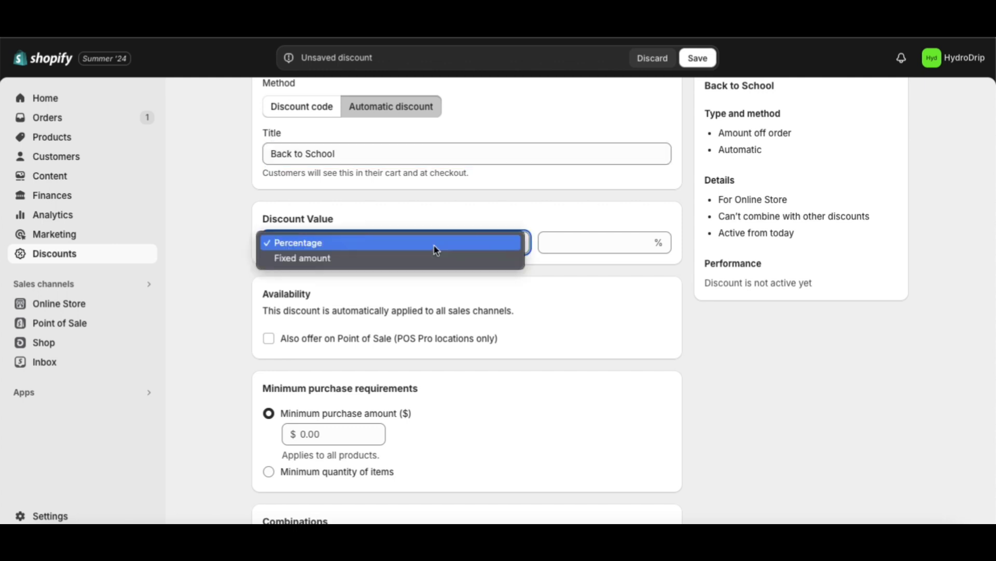
click(430, 259)
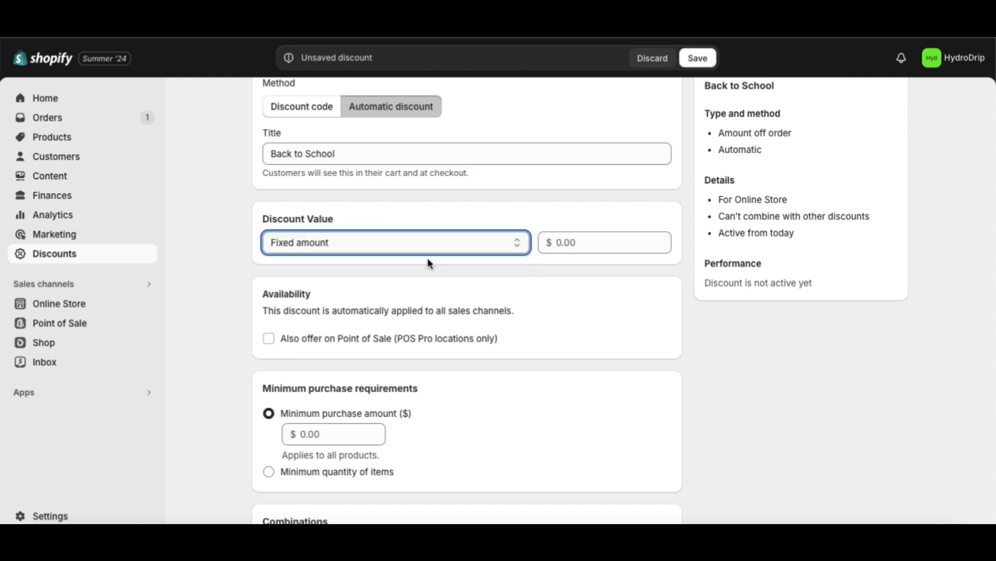
click(585, 244)
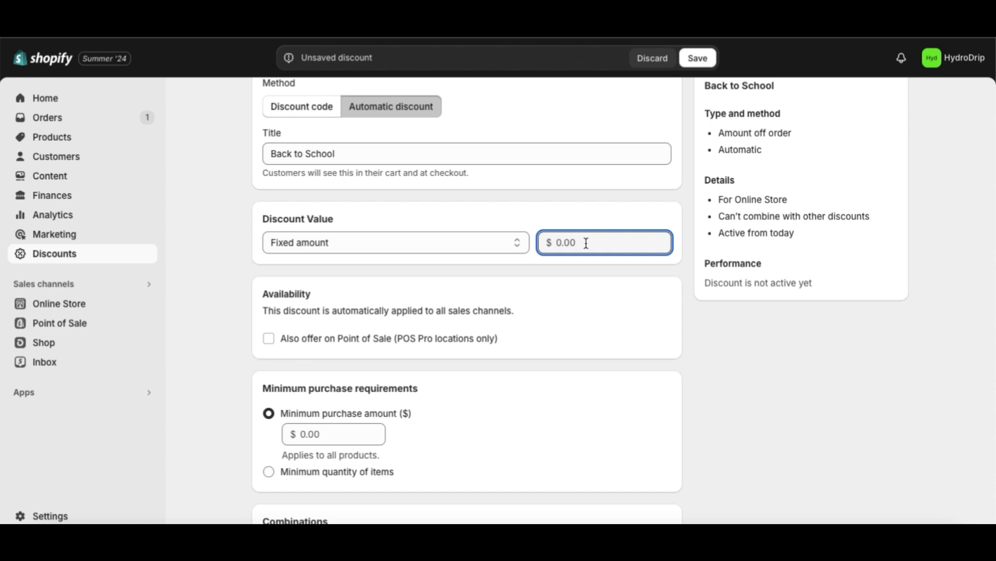
text(10.00)
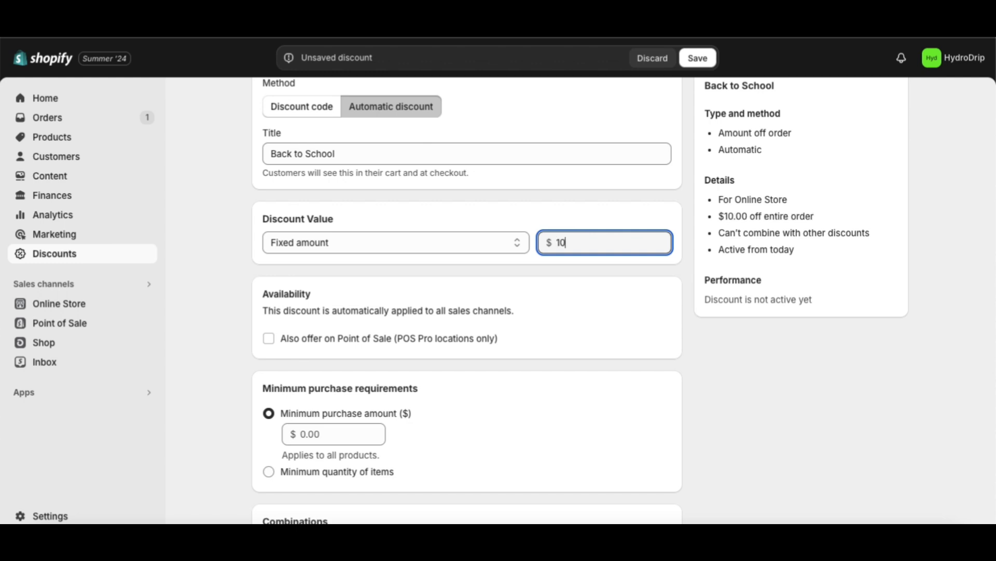
click(614, 293)
Step: Require a minimum purchase amount of $1.00 for the Back to School discount
scroll(614, 294, down, 3)
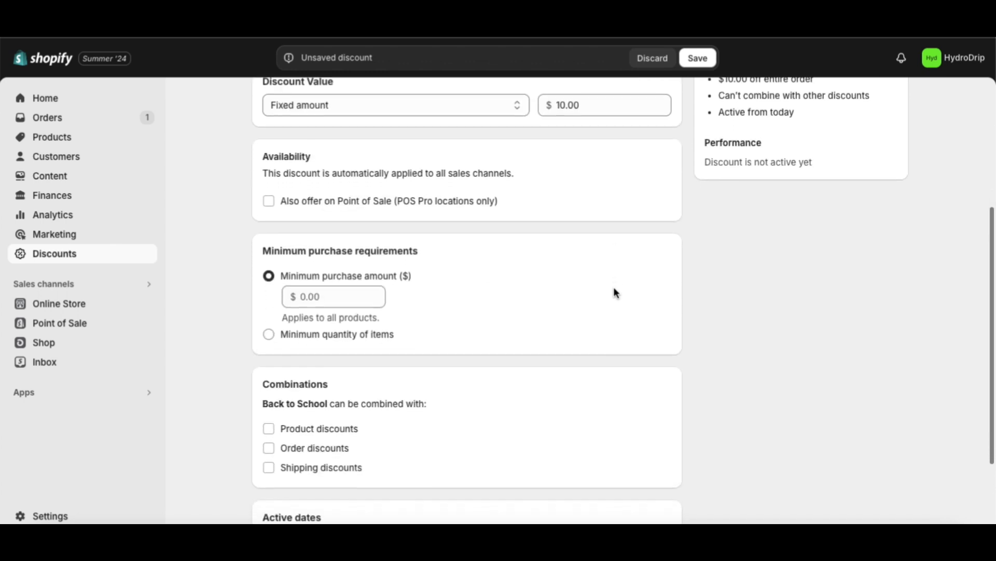
click(320, 296)
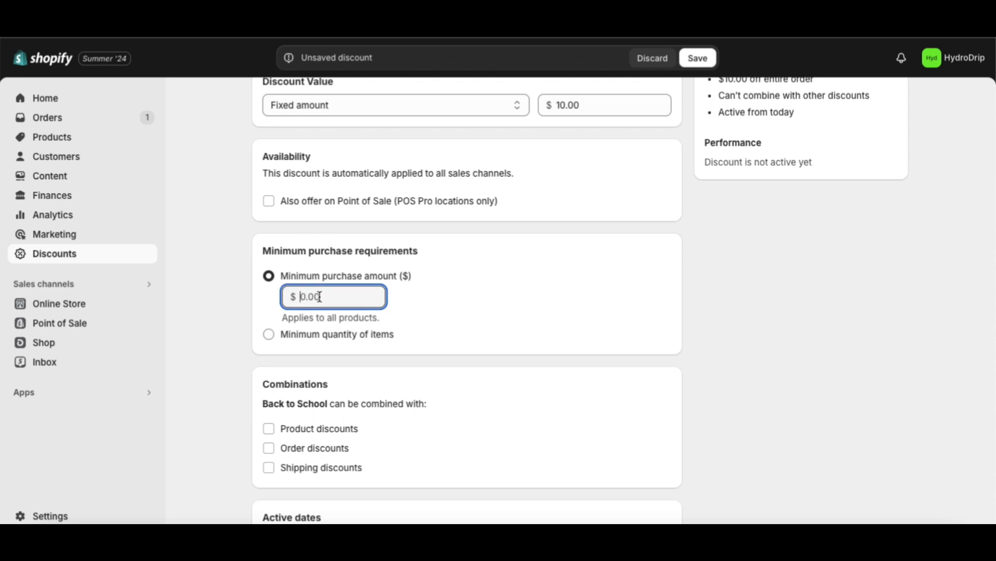
text(1.00)
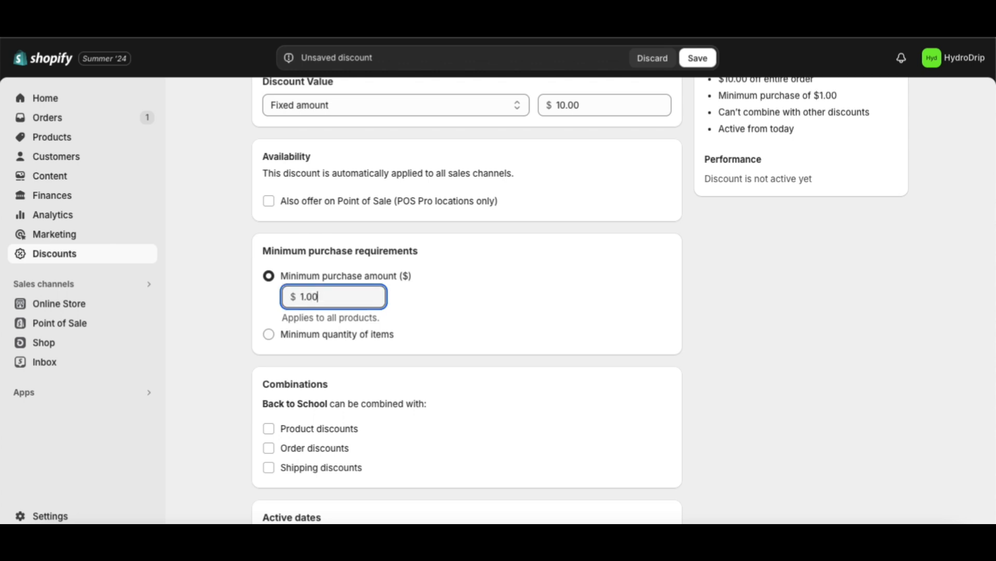
click(450, 333)
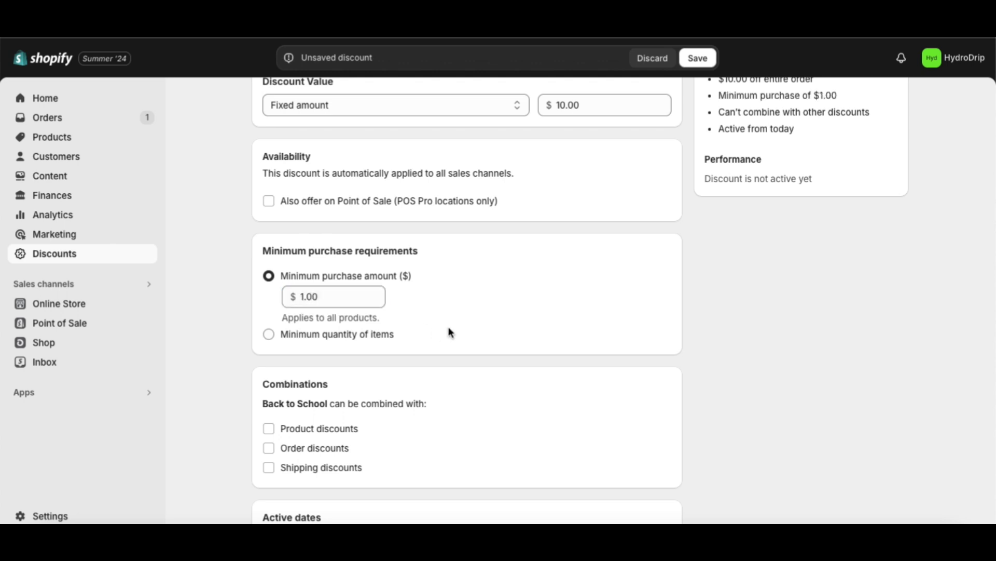
Step: Set the Back to School discount's start date to 2024-09-03
scroll(450, 332, down, 1)
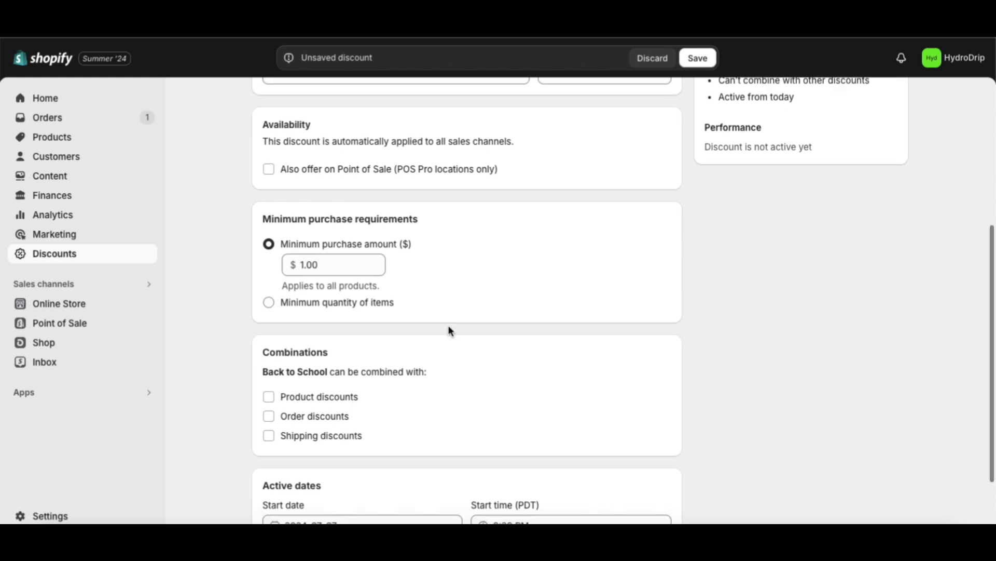
scroll(450, 331, down, 1)
scroll(451, 332, down, 1)
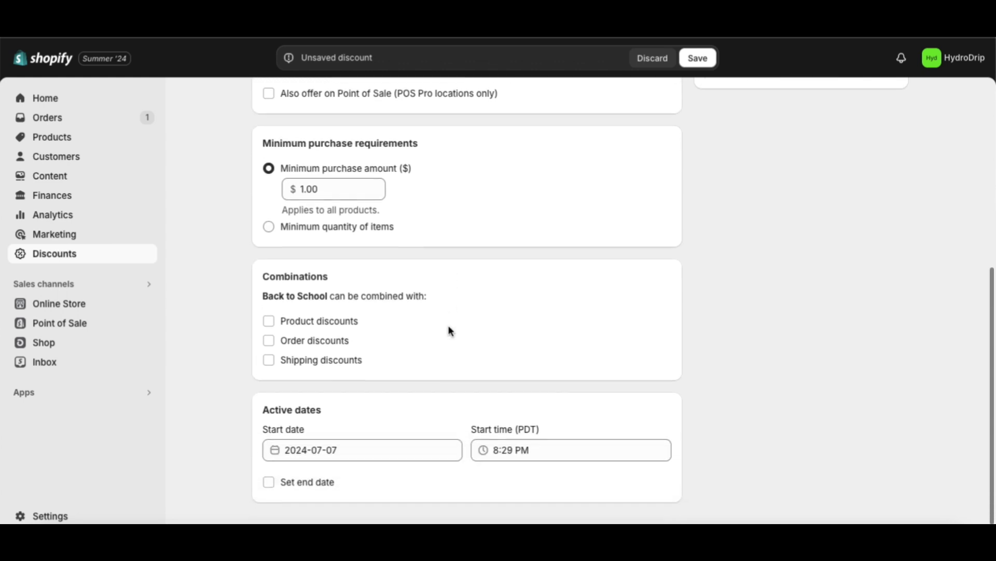
scroll(450, 331, down, 1)
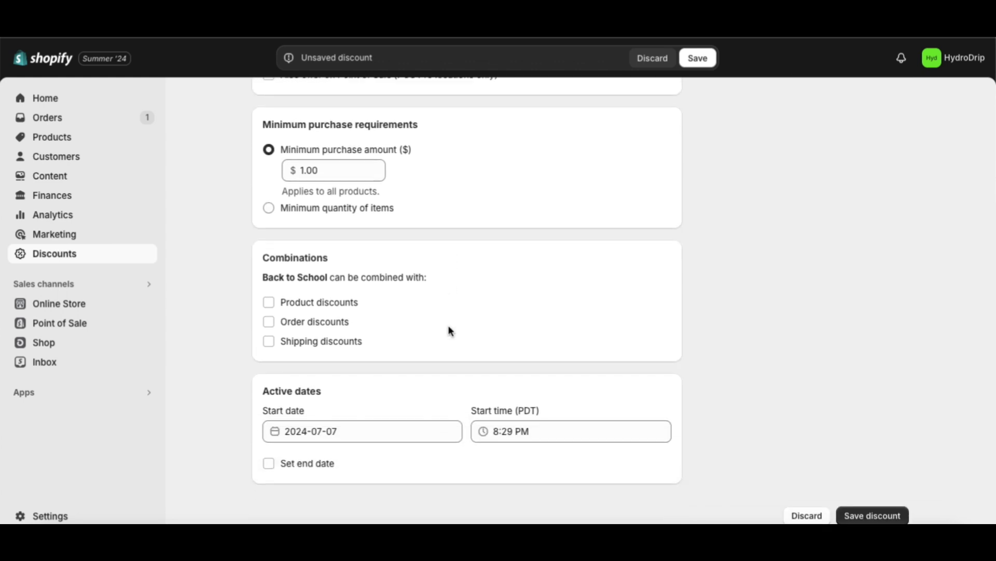
click(392, 436)
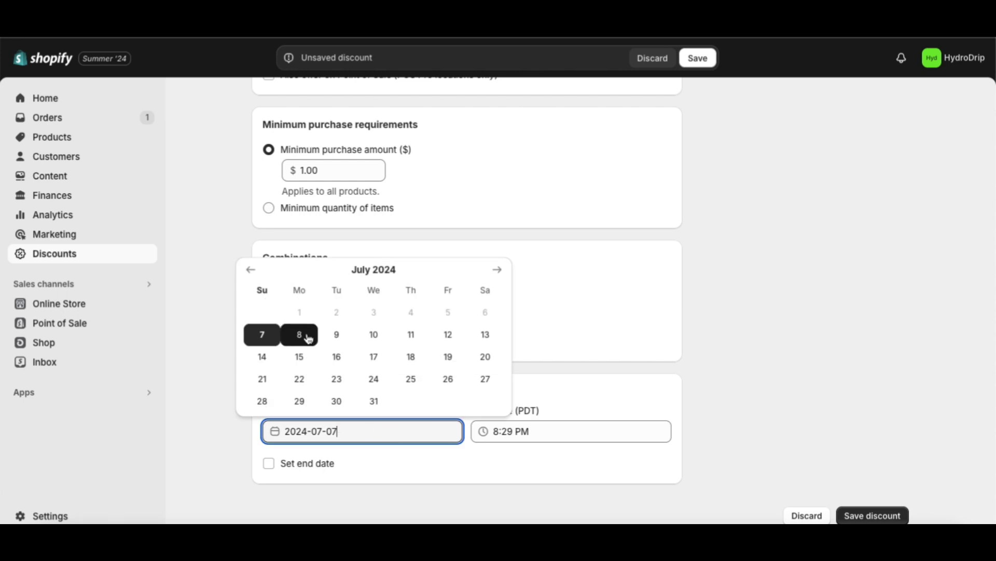
click(497, 270)
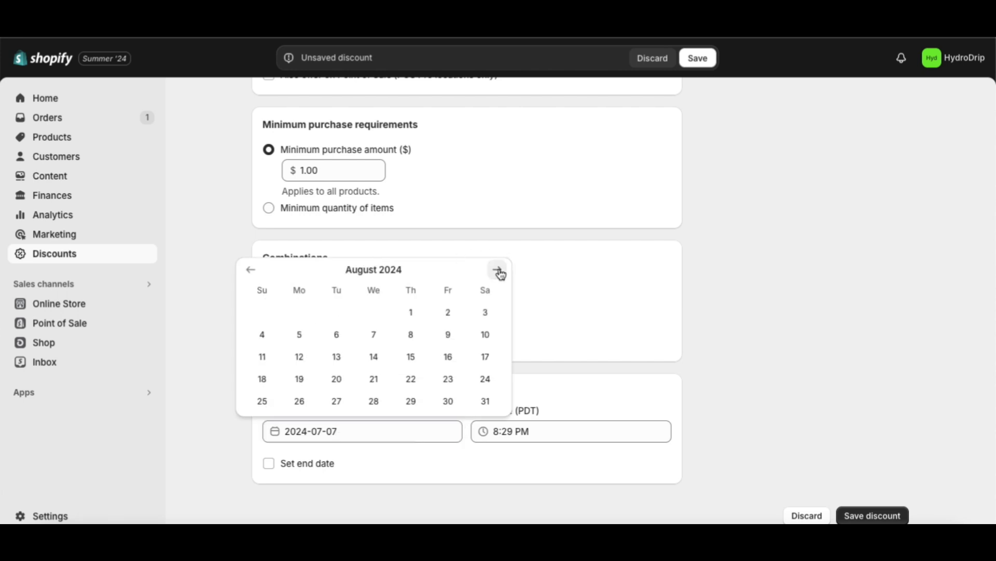
click(498, 270)
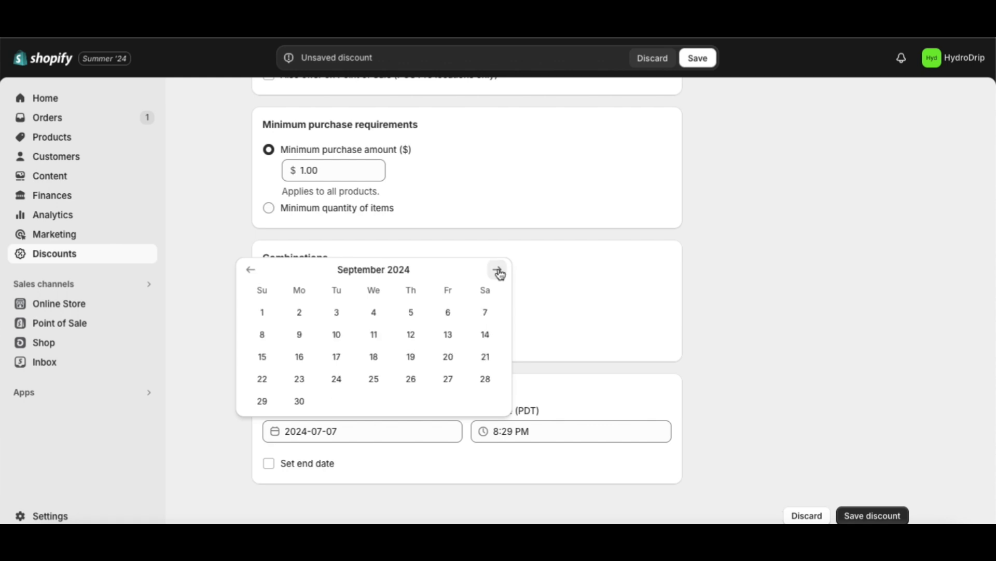
click(346, 317)
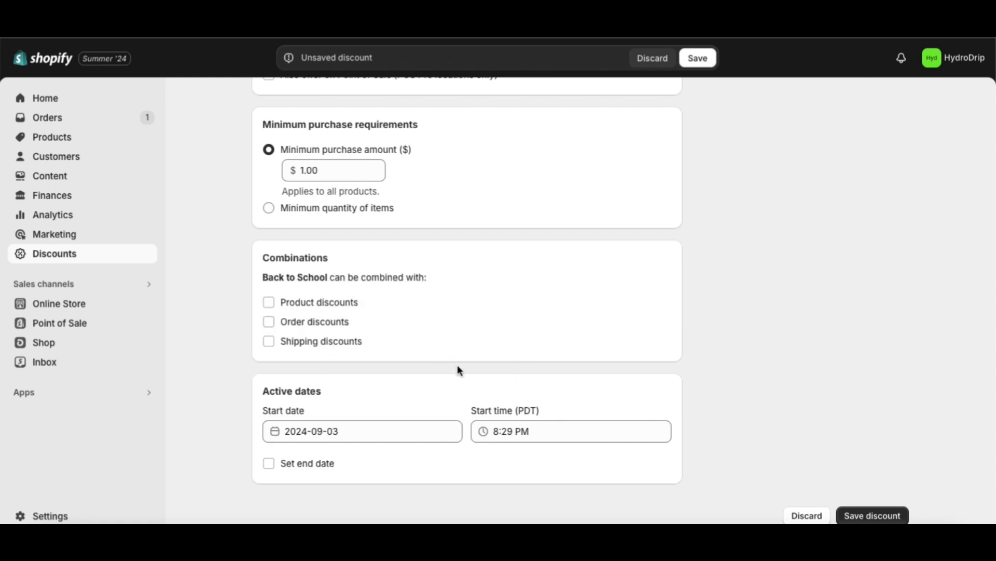
Step: Set the Back to School discount to start on 2024-08-01 at 12:00 AM
click(439, 436)
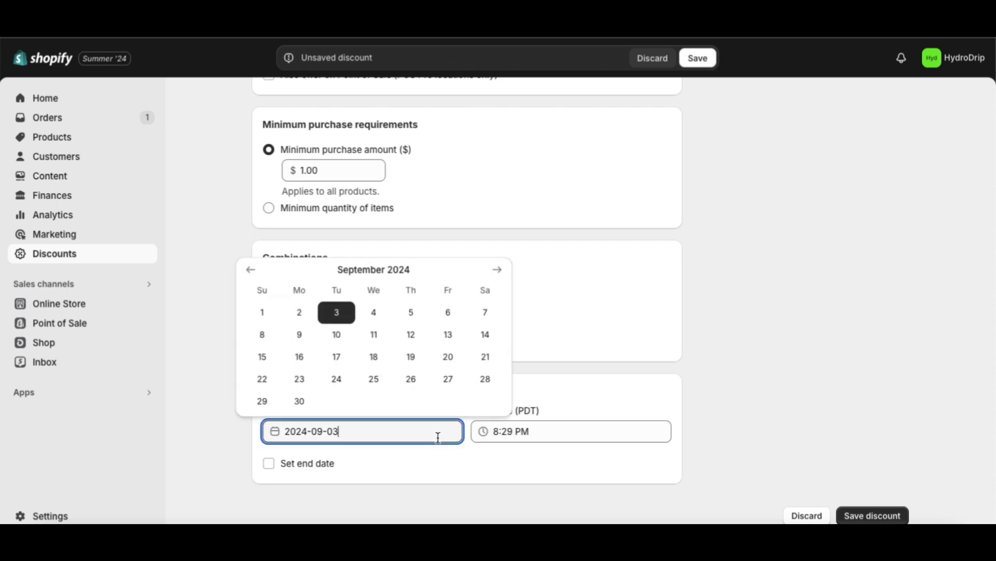
click(251, 270)
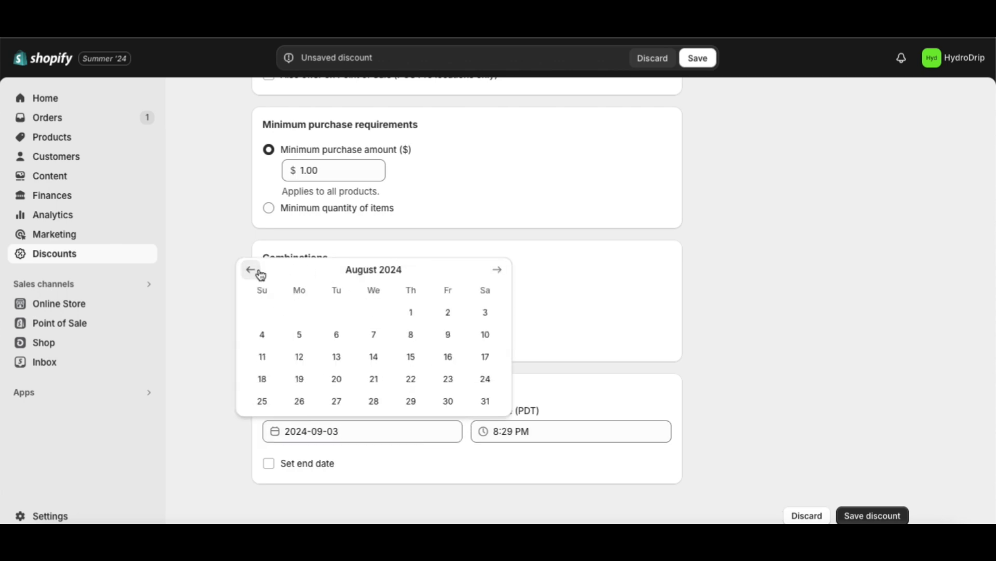
click(410, 314)
click(507, 430)
click(581, 89)
Step: Give the Back to School discount an end date of 2024-08-20 and save the discount
click(268, 463)
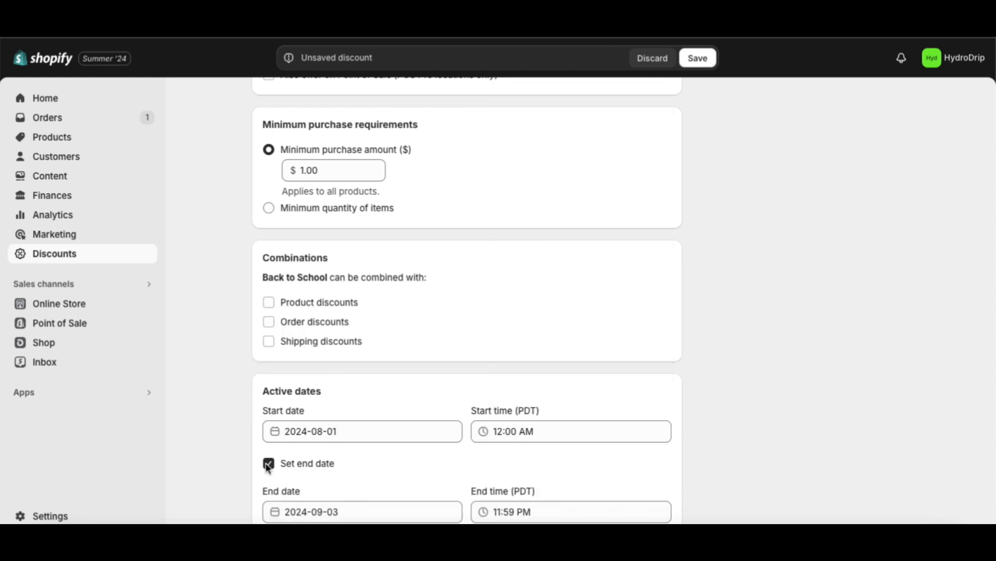
scroll(311, 462, down, 1)
click(345, 461)
click(250, 300)
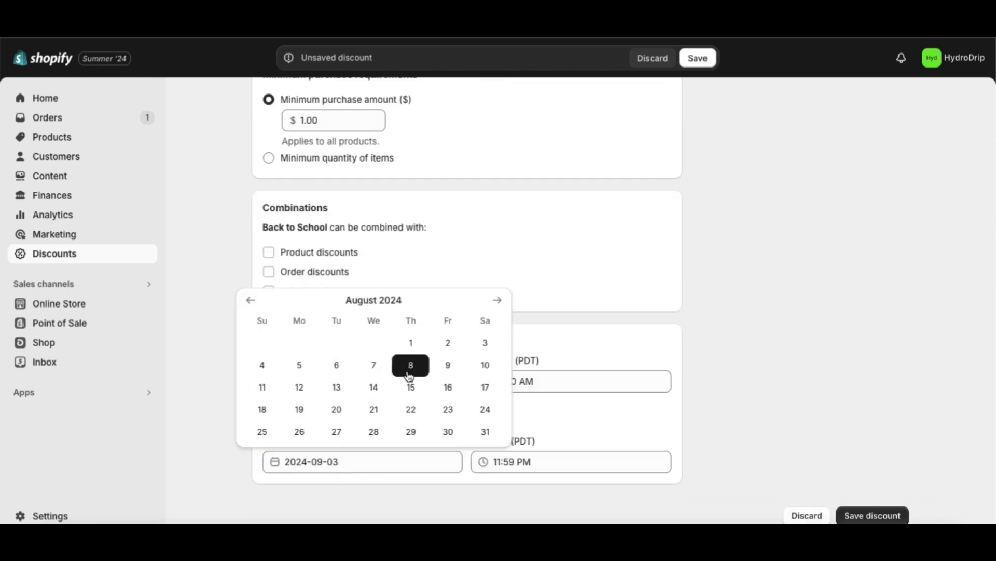
click(347, 406)
click(540, 461)
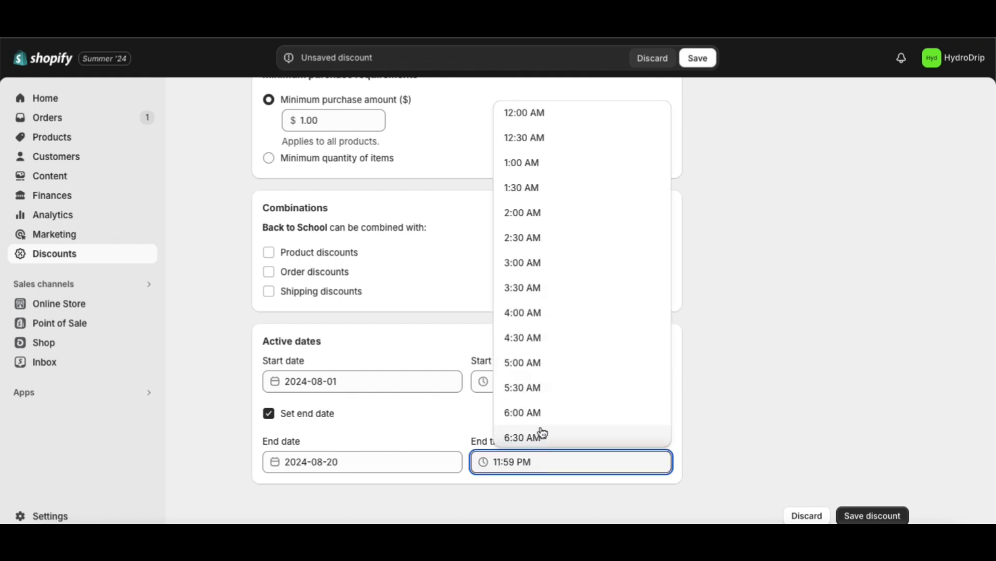
click(774, 500)
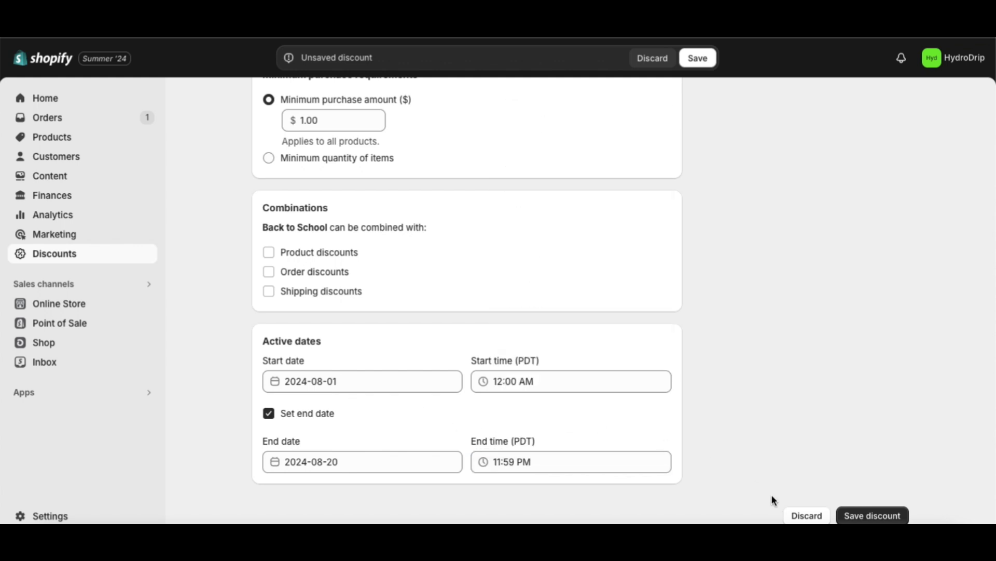
click(864, 516)
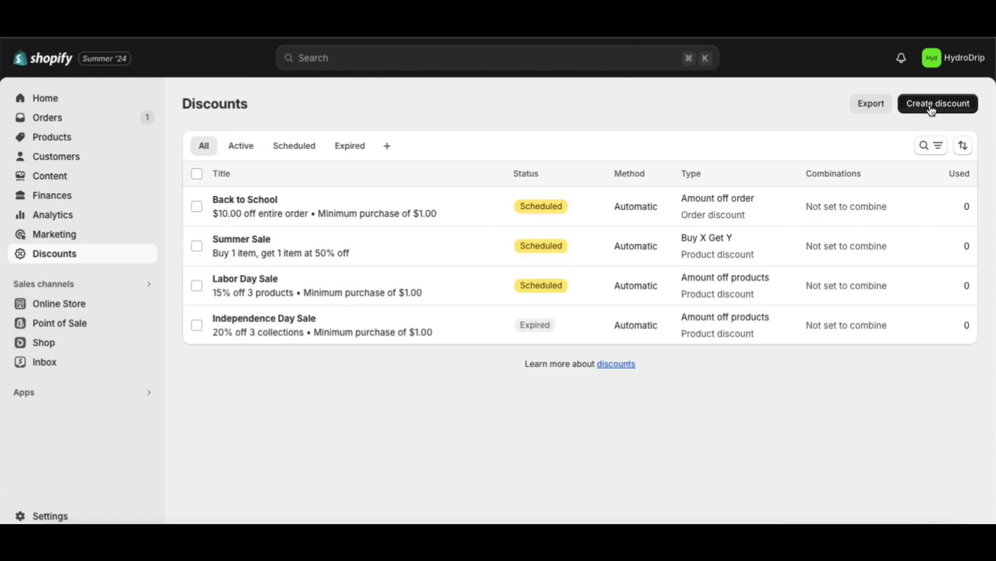
Step: Create a new automatic free shipping discount titled Summer Savings
click(931, 108)
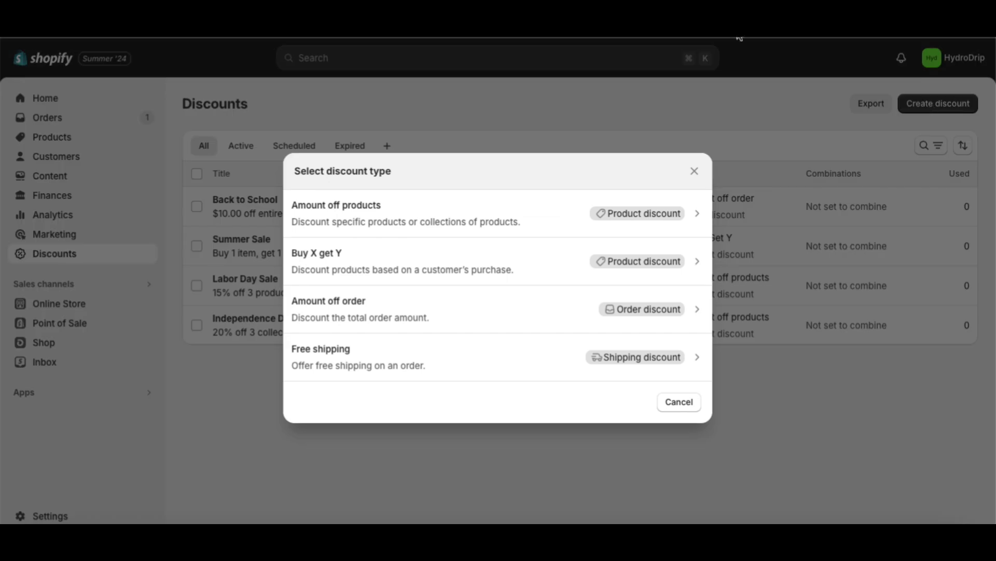
click(479, 351)
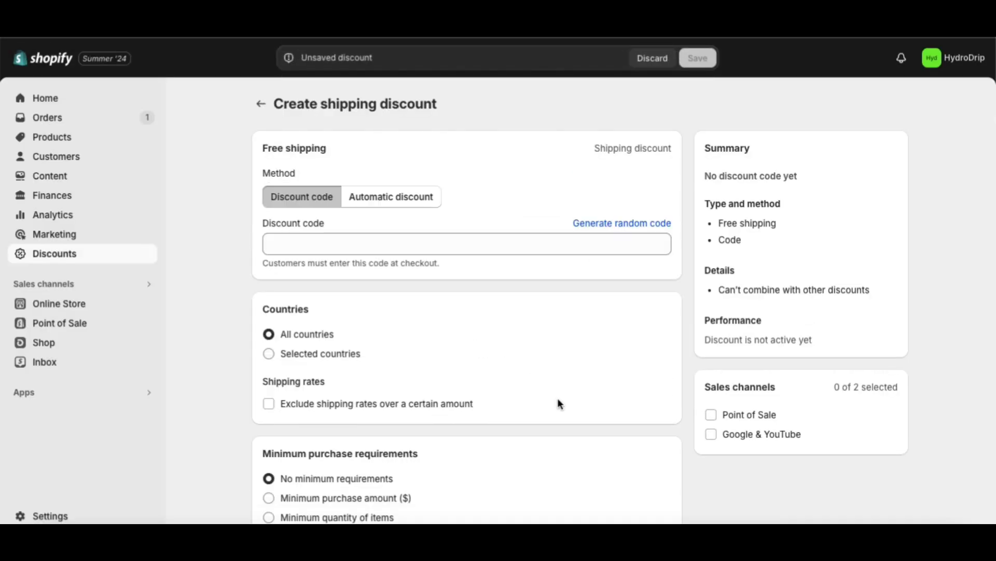
click(402, 207)
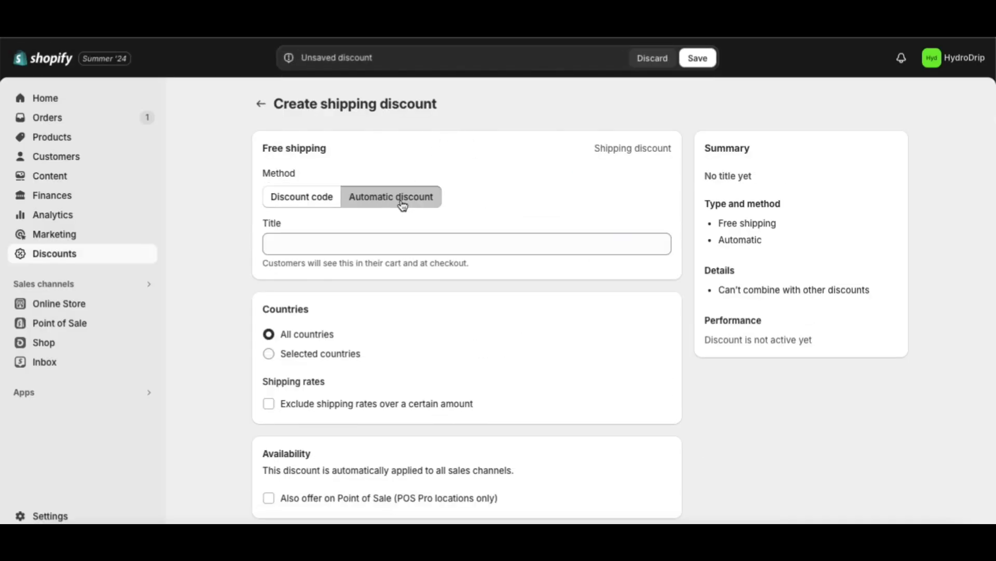
click(384, 242)
text(Summer )
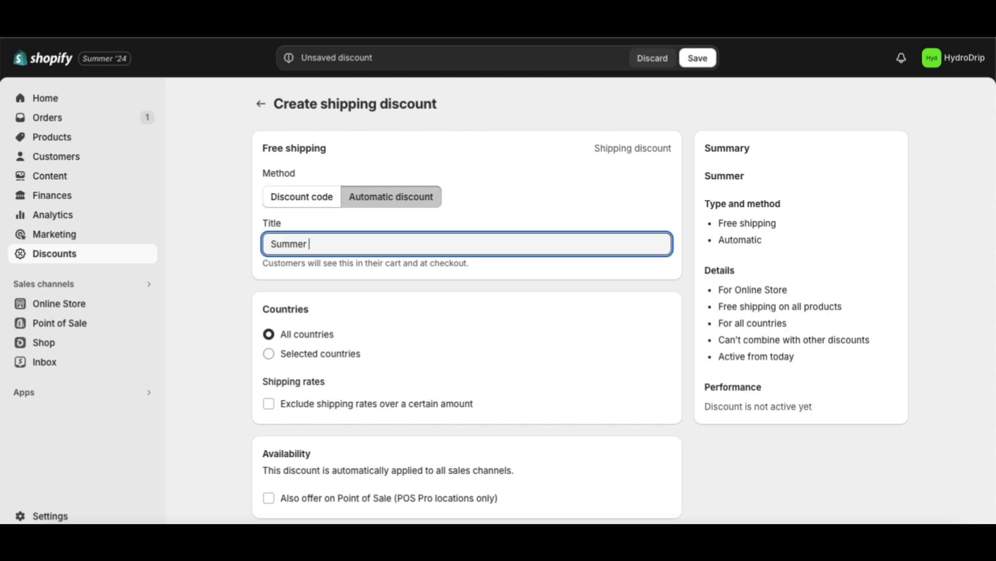
text(Savings)
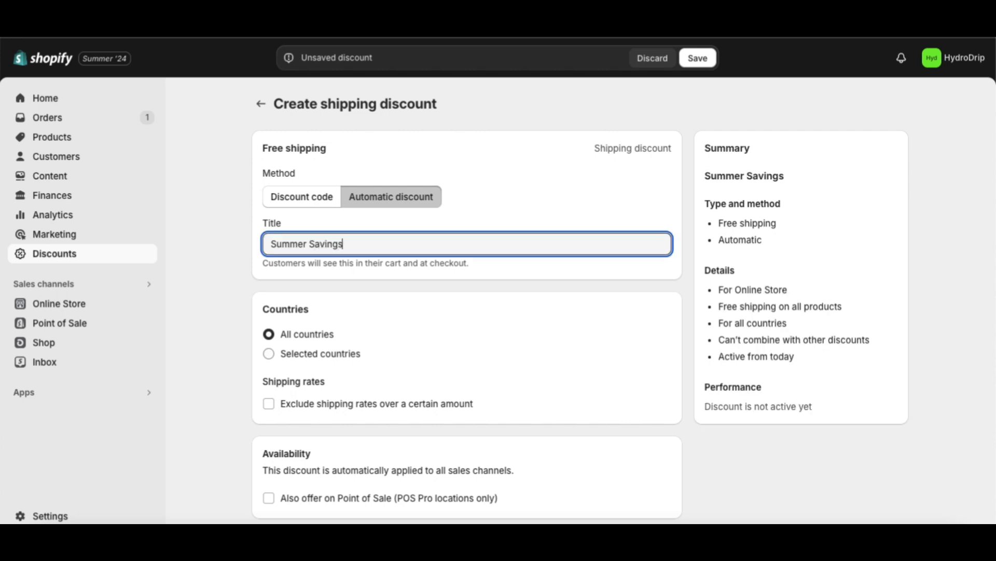
click(518, 345)
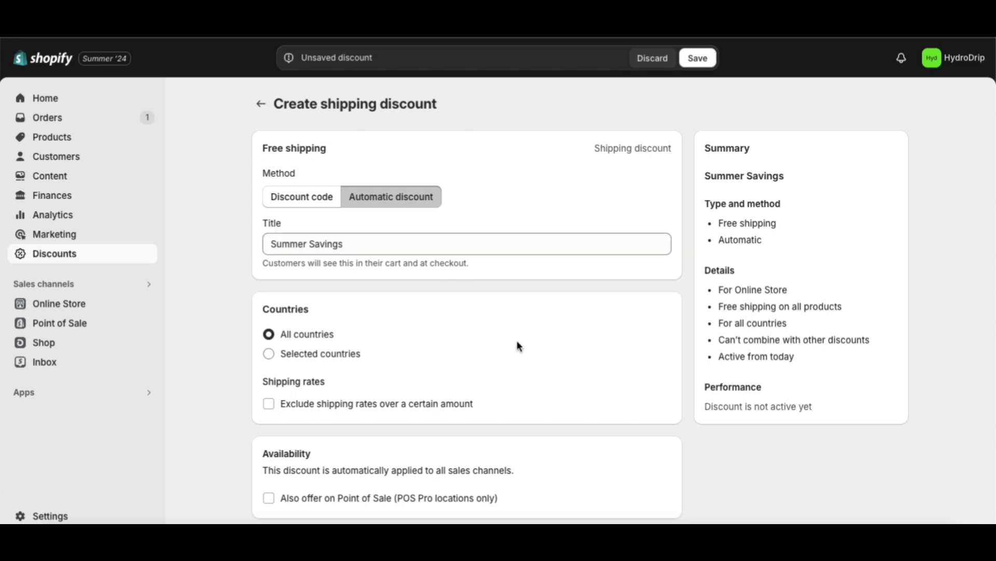
Step: Restrict the free shipping discount to selected countries and browse the country list without adding any
scroll(518, 346, down, 1)
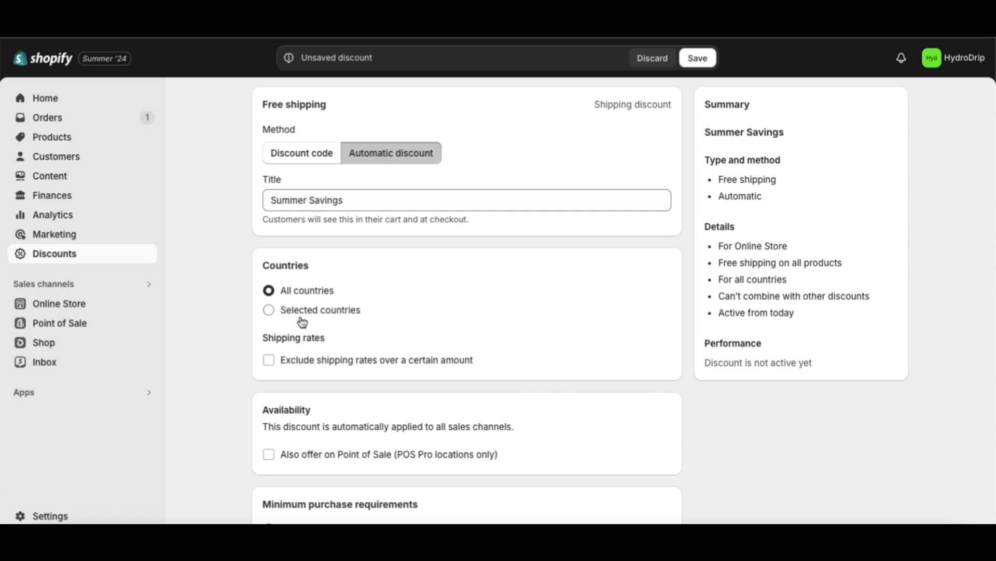
click(268, 311)
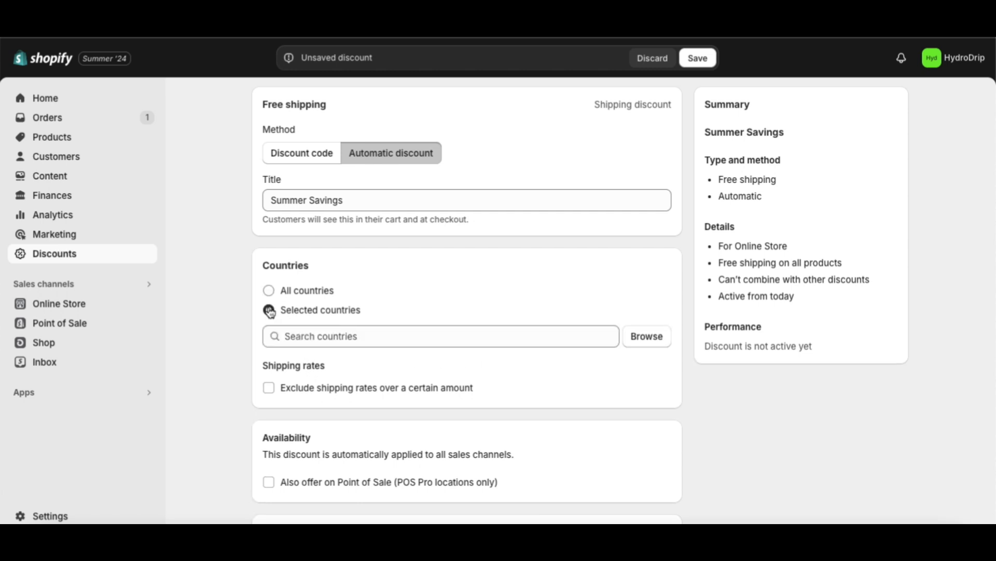
click(642, 341)
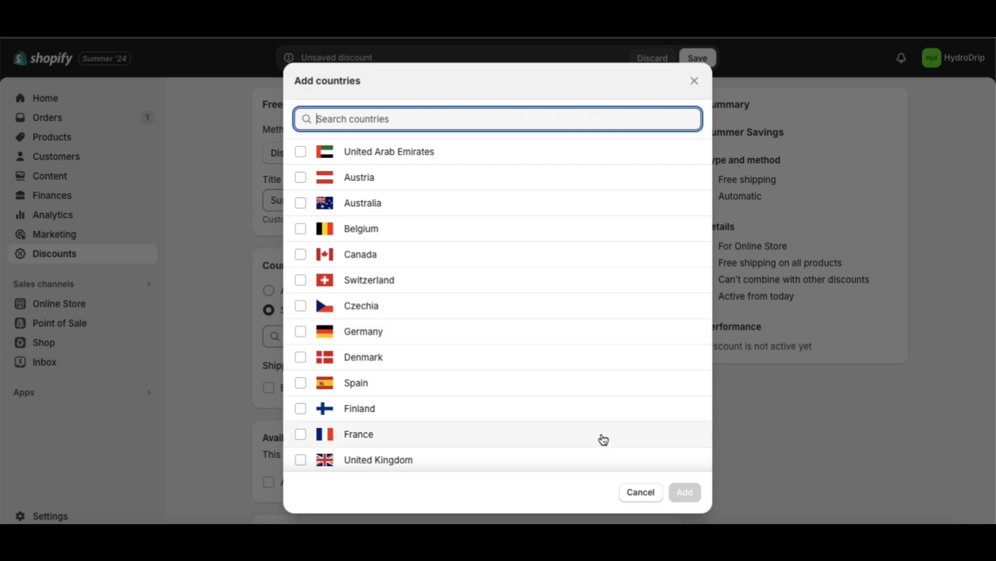
click(634, 493)
scroll(444, 363, down, 2)
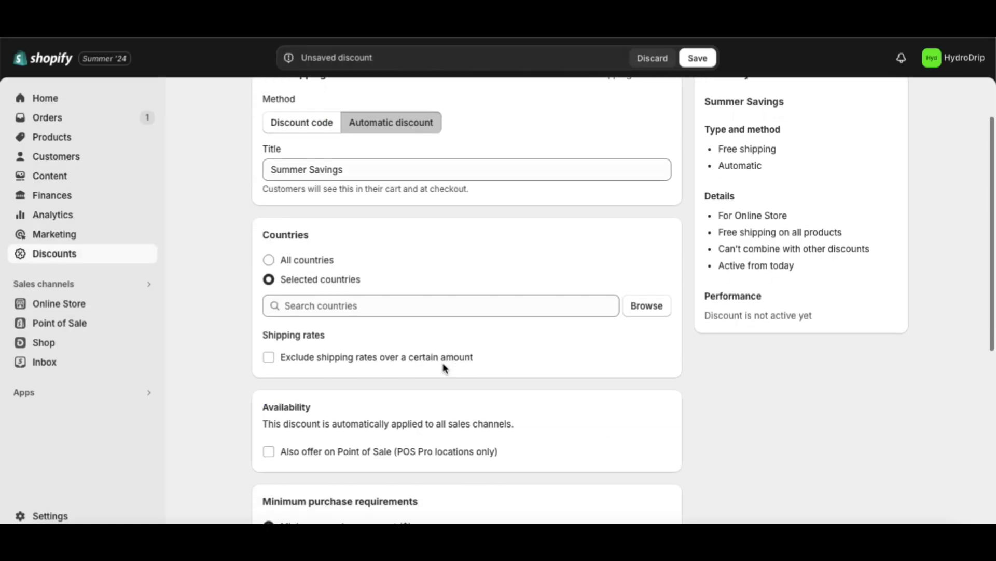
scroll(466, 329, down, 1)
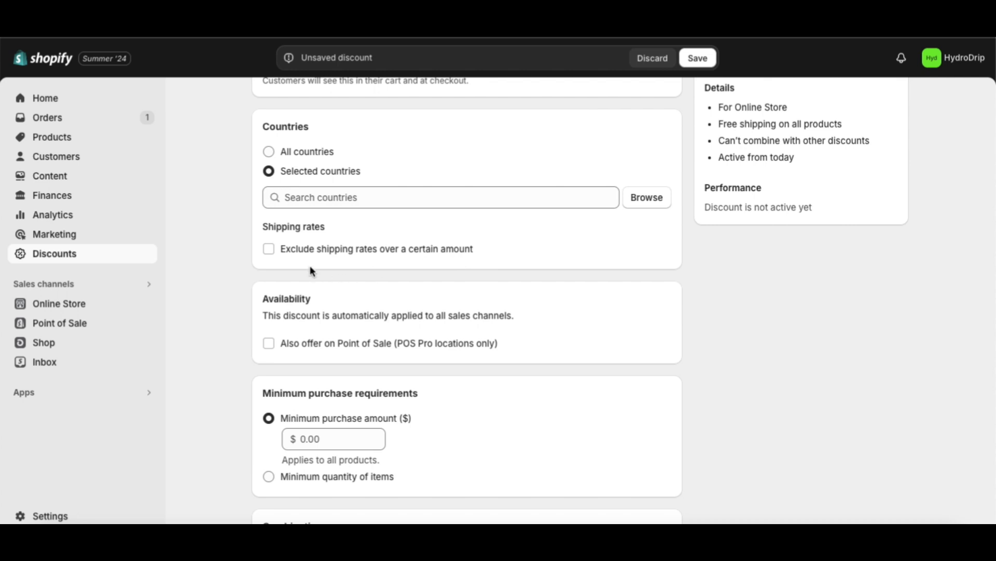
click(274, 254)
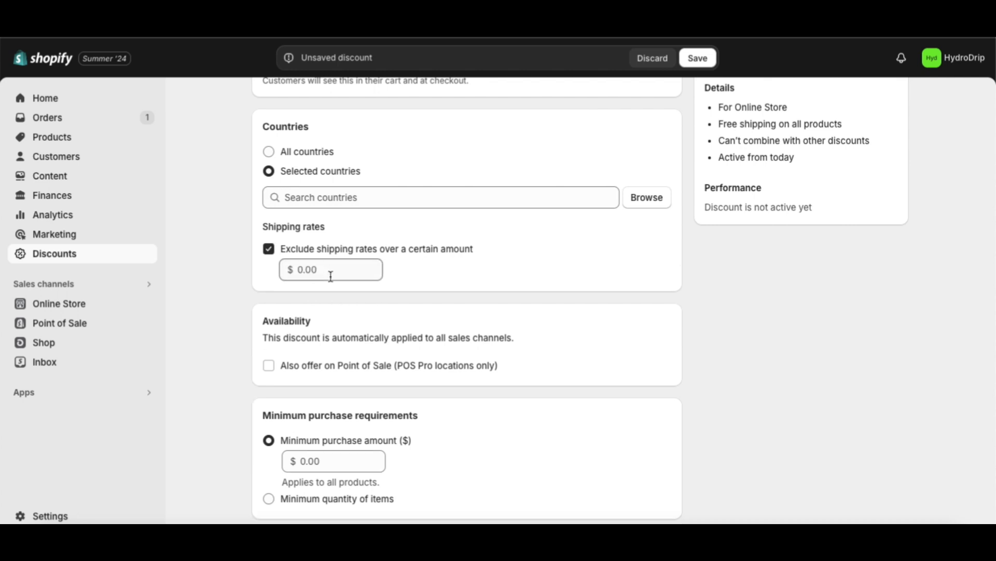
click(272, 254)
Step: Set the minimum purchase amount of the Summer Savings free shipping discount to $50.00
scroll(446, 295, down, 2)
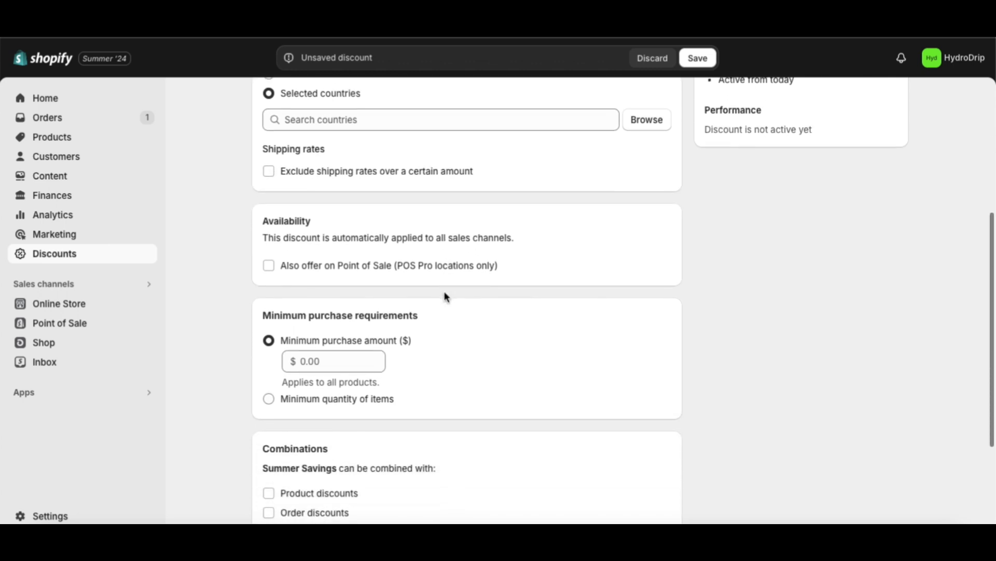
scroll(451, 279, down, 2)
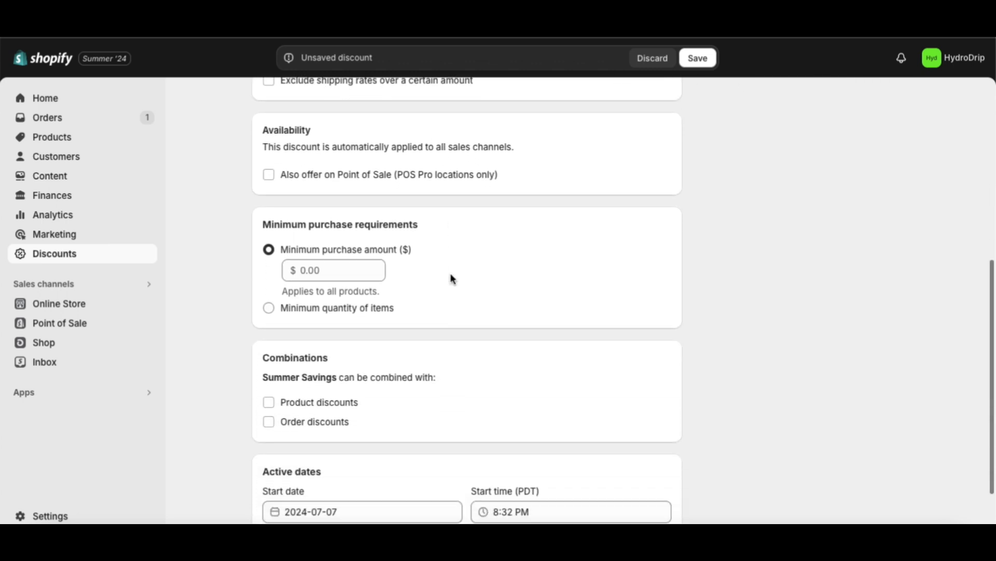
scroll(452, 278, down, 1)
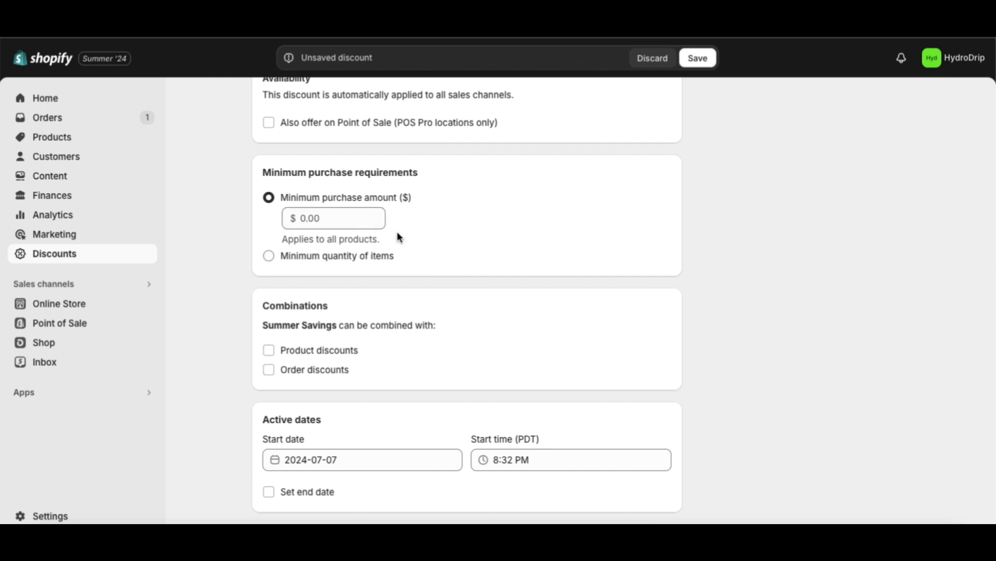
scroll(397, 237, down, 1)
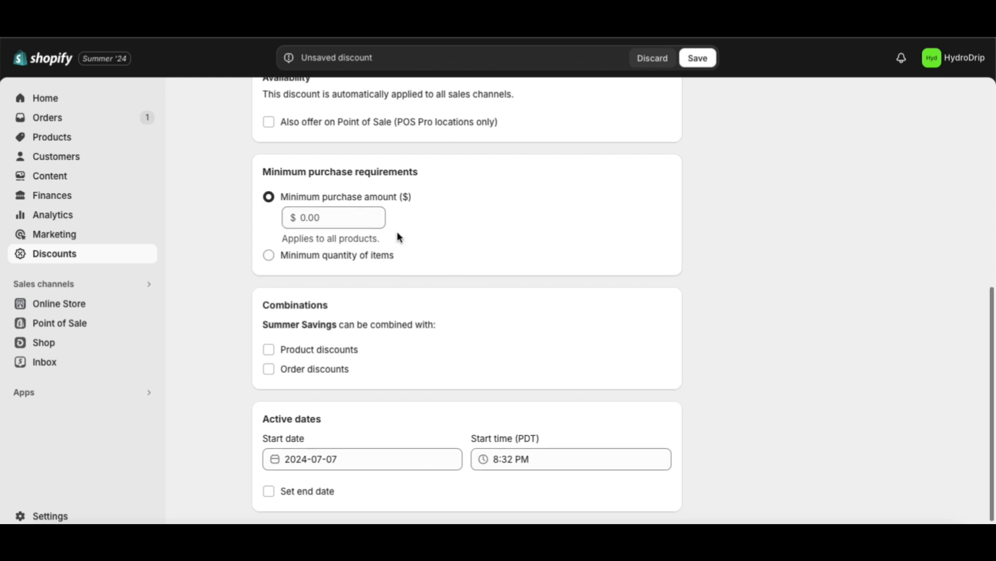
click(373, 222)
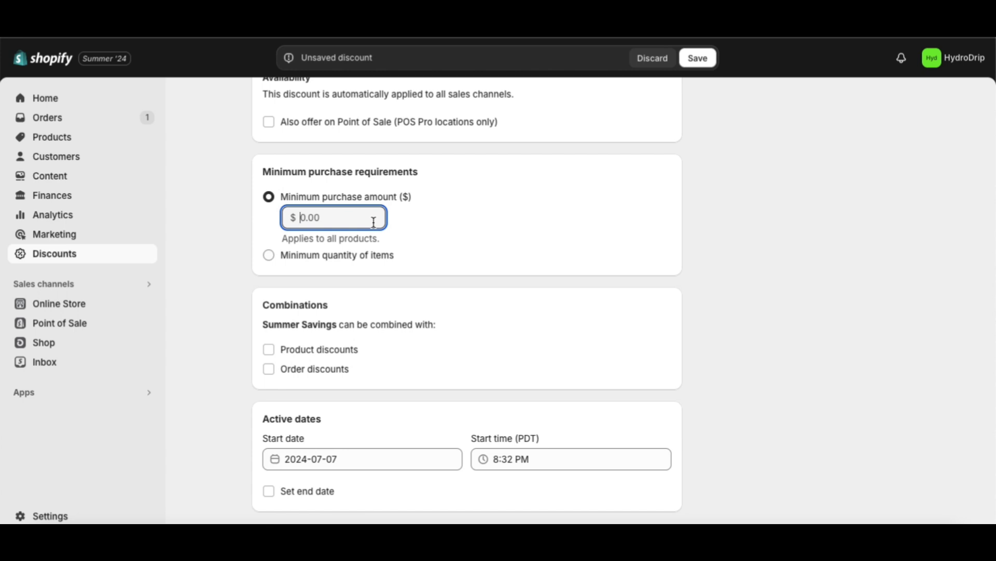
text(50.00)
click(462, 263)
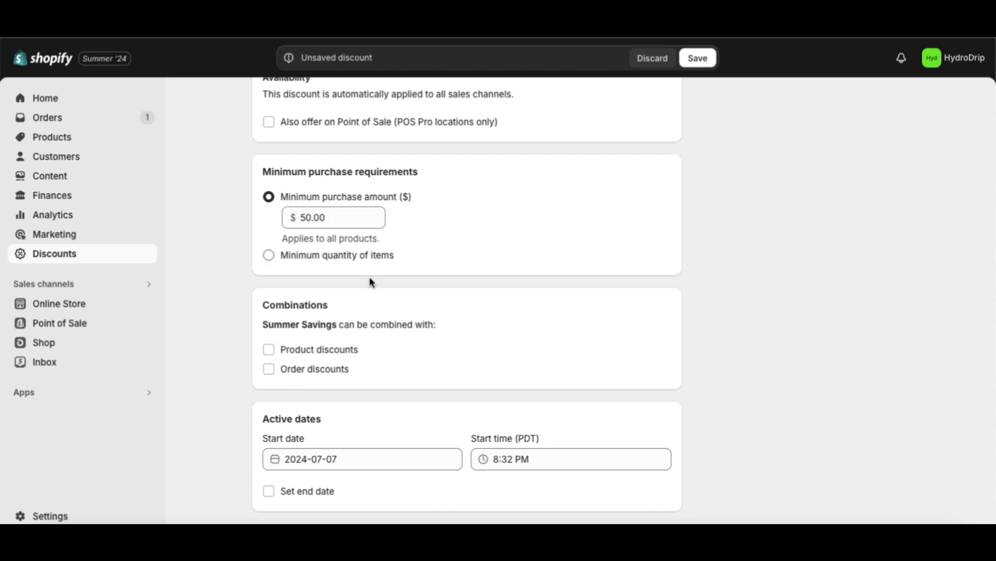
Step: Set the Summer Savings discount to start on 2024-07-12 at 12:00 AM
scroll(360, 273, down, 1)
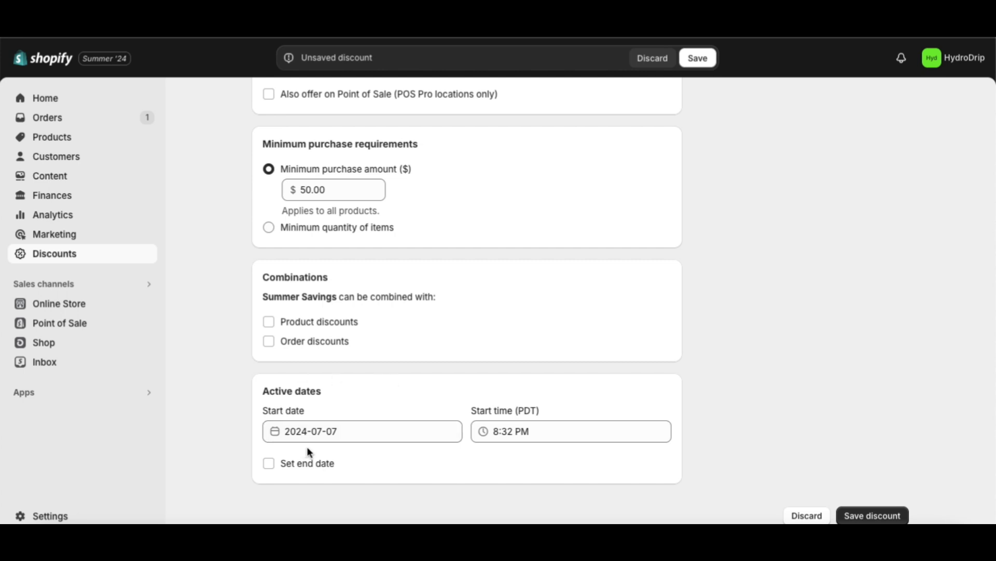
click(374, 439)
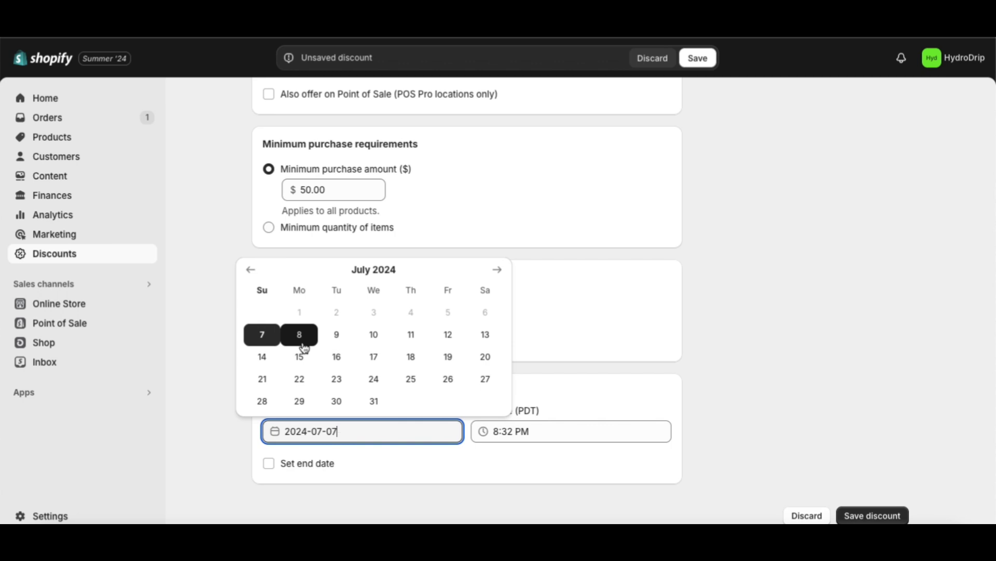
click(448, 334)
click(521, 429)
click(549, 98)
Step: Give the Summer Savings discount an end date of 2024-07-31 and try to save the discount
click(269, 463)
scroll(390, 467, down, 1)
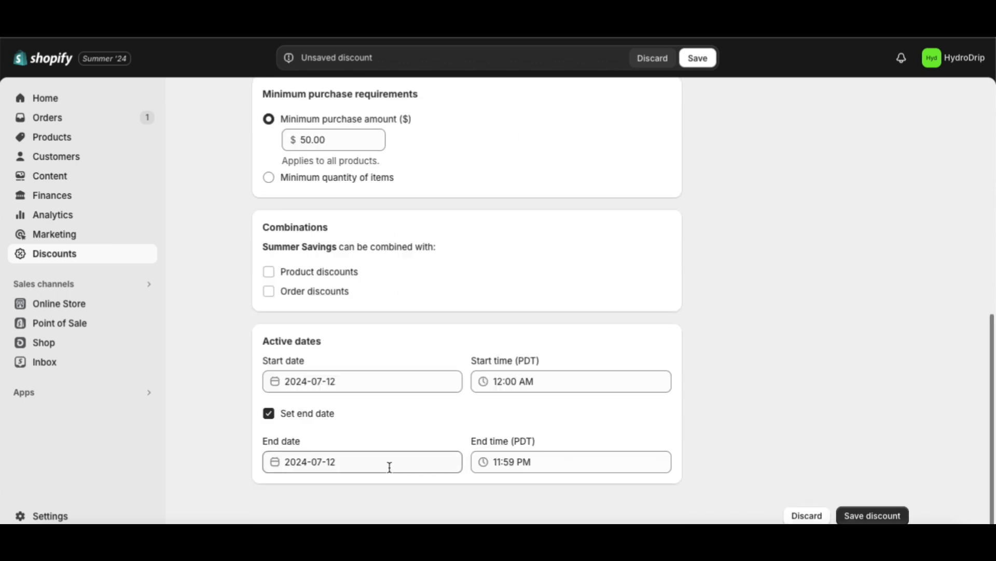
click(390, 466)
click(374, 431)
click(861, 515)
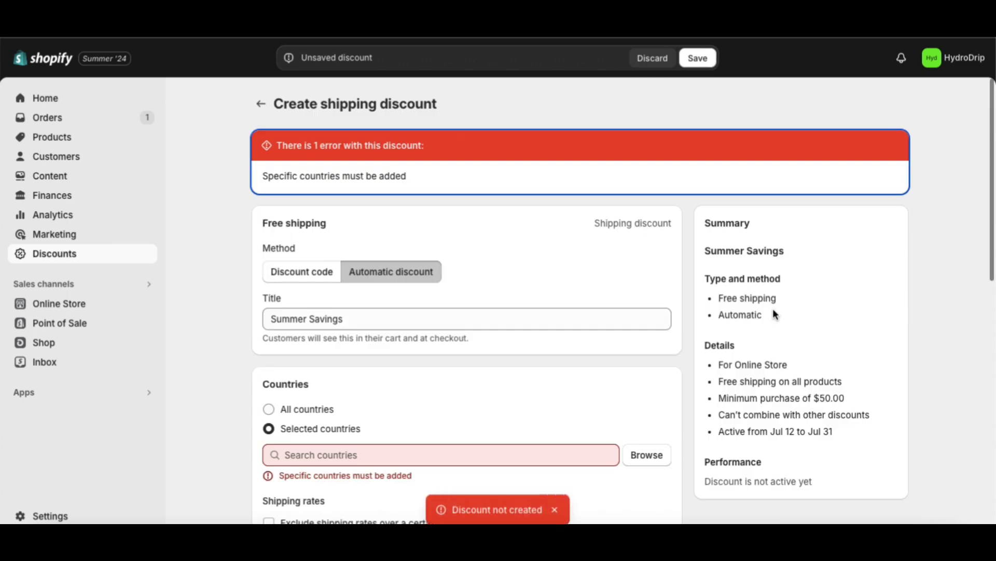
Step: Make the Summer Savings free shipping apply to all countries and save the discount
scroll(704, 317, down, 1)
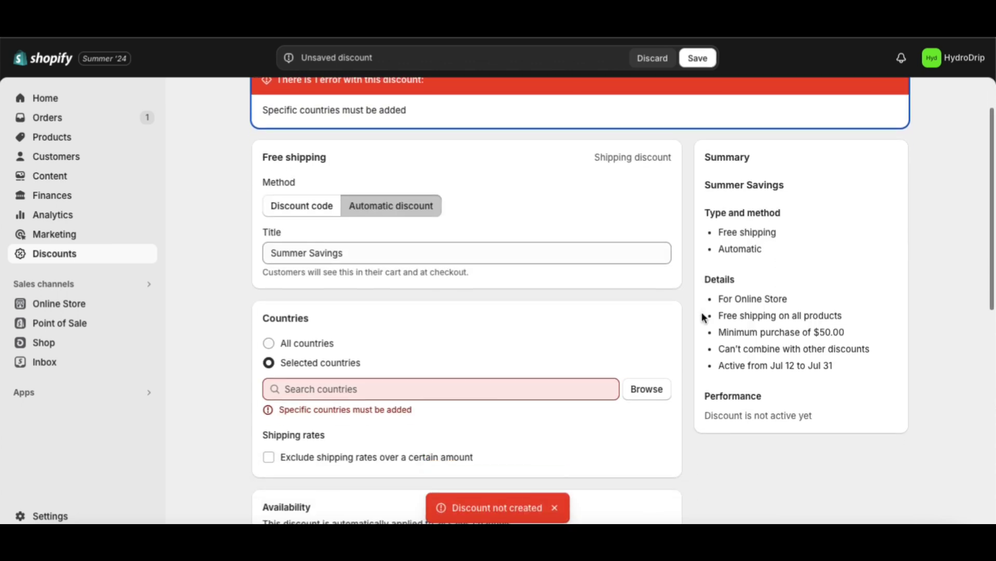
scroll(704, 317, down, 1)
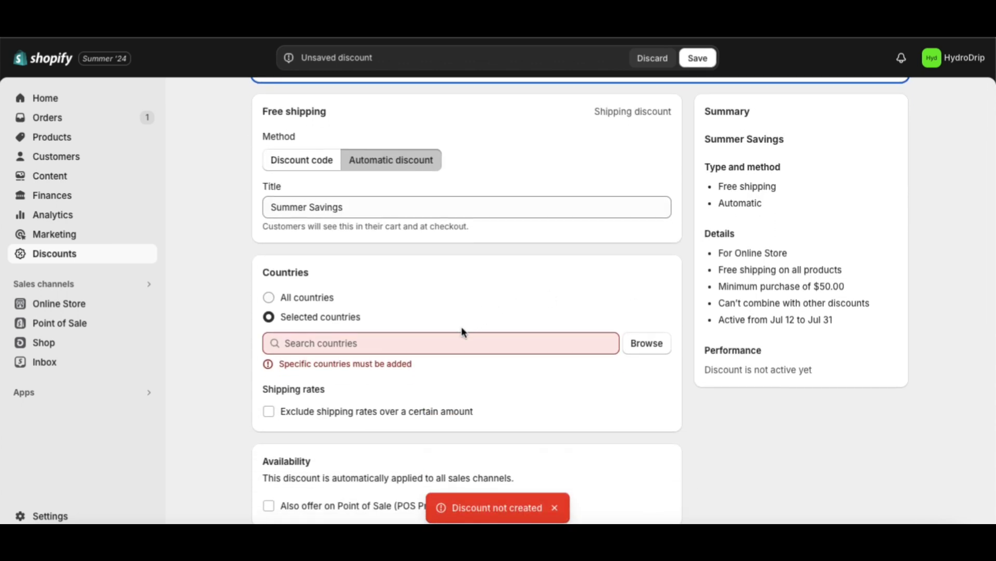
click(269, 298)
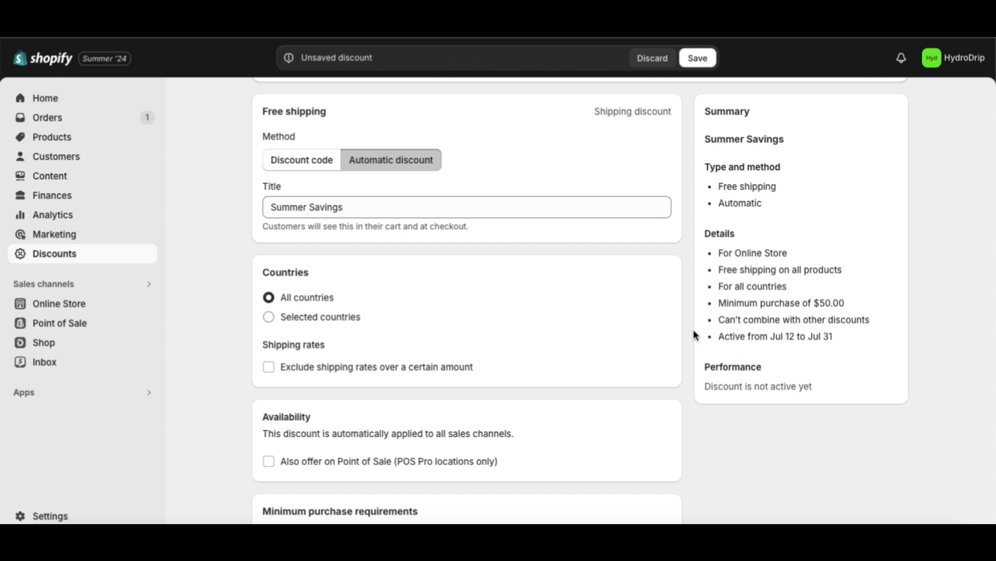
scroll(694, 332, down, 6)
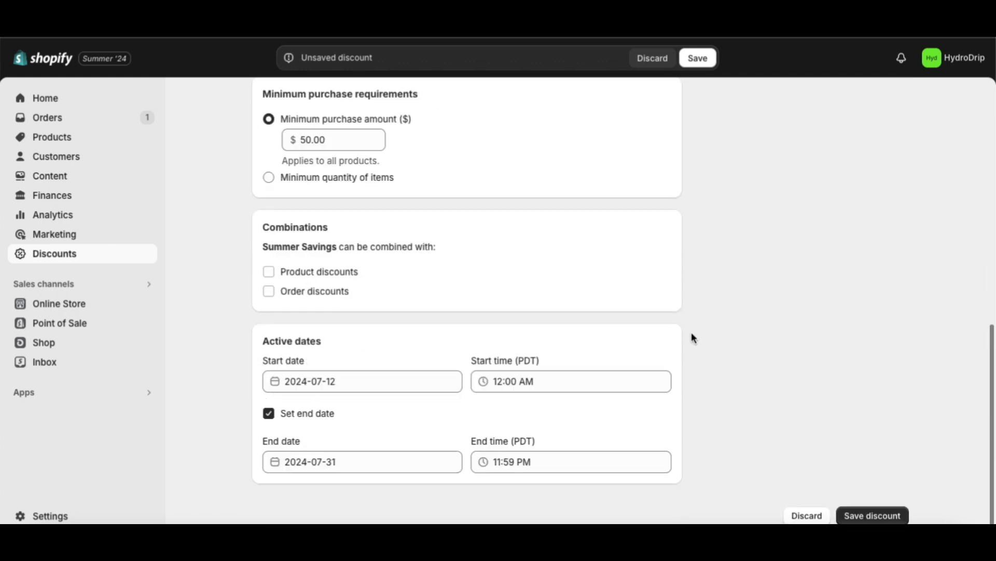
click(865, 516)
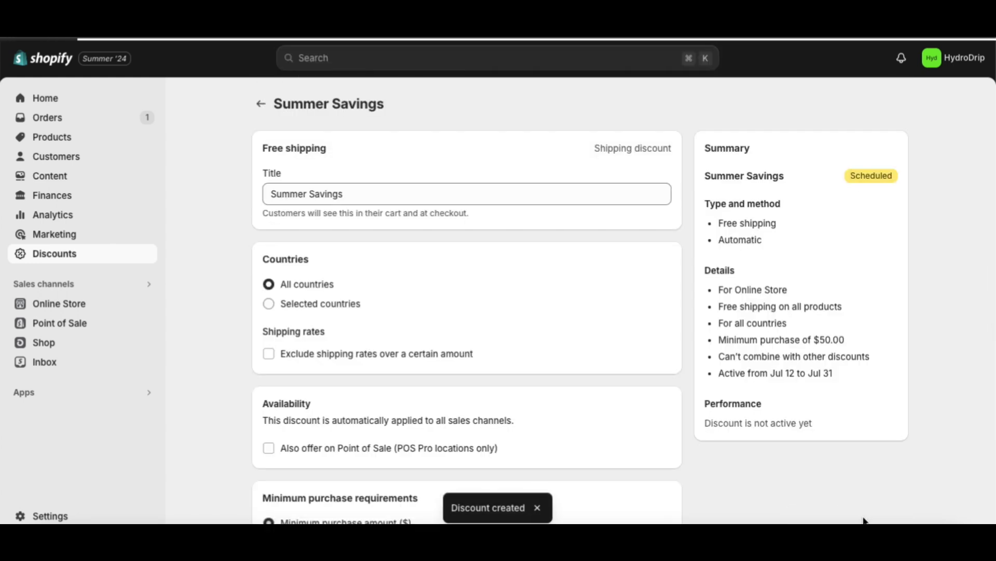
Step: Return to the discounts list and deactivate the Summer Savings, Back to School, Summer Sale and Labor Day Sale discounts together
click(261, 104)
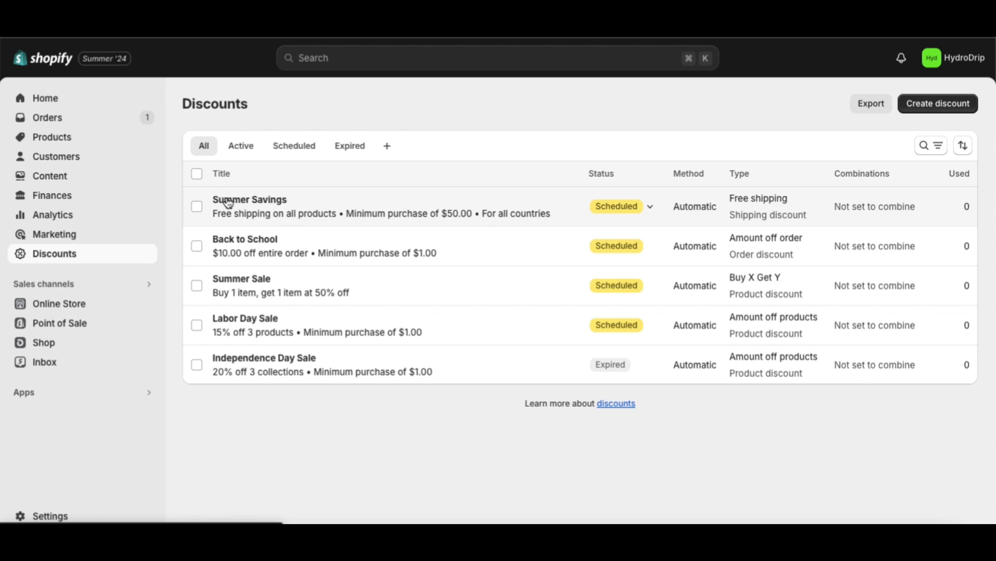
click(197, 207)
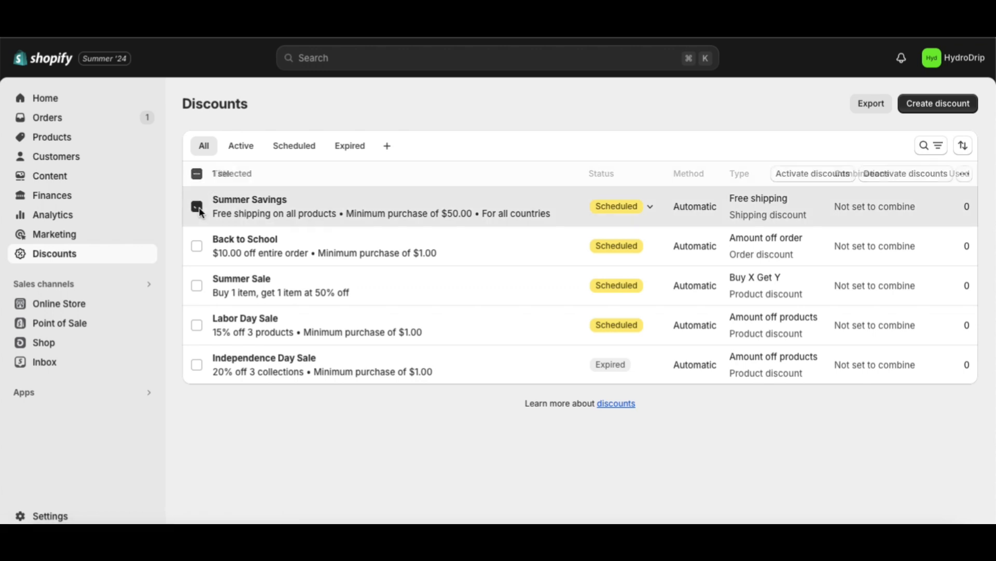
click(198, 246)
click(197, 285)
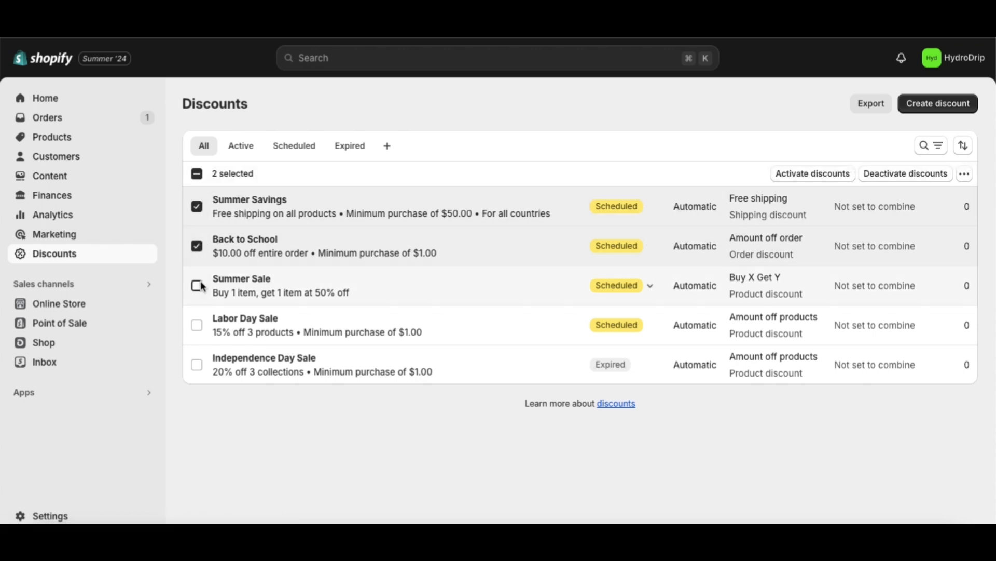
click(198, 325)
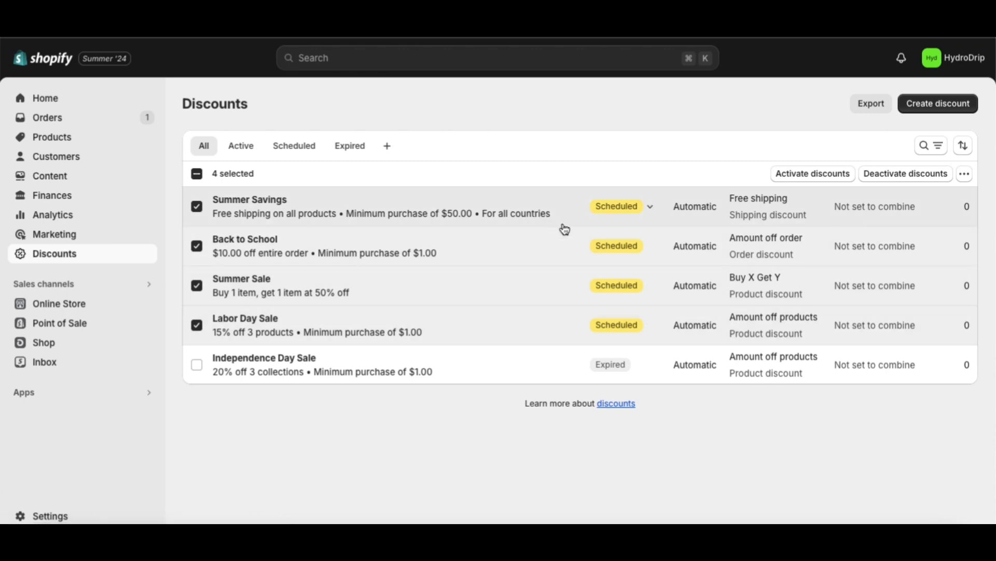
click(909, 176)
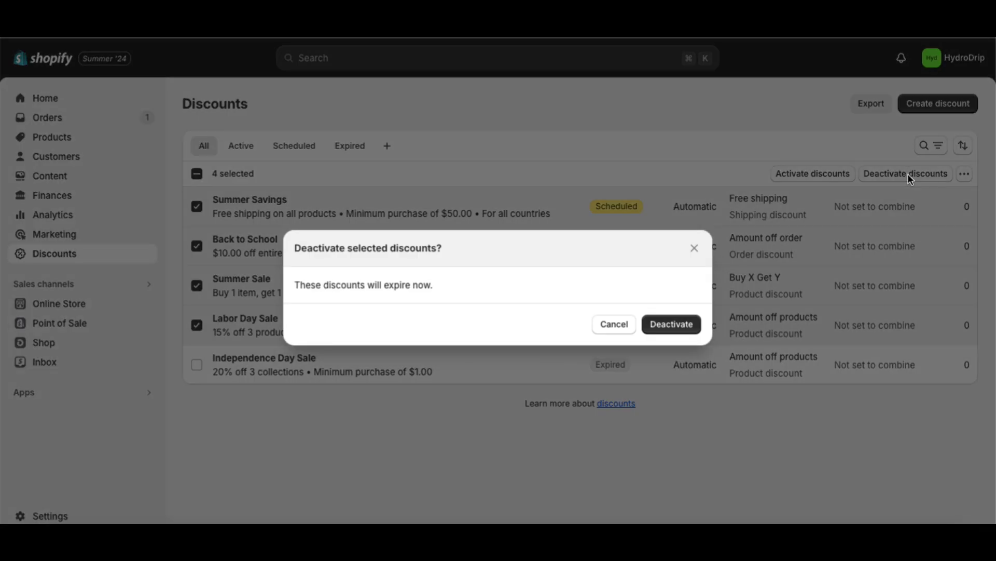
click(680, 322)
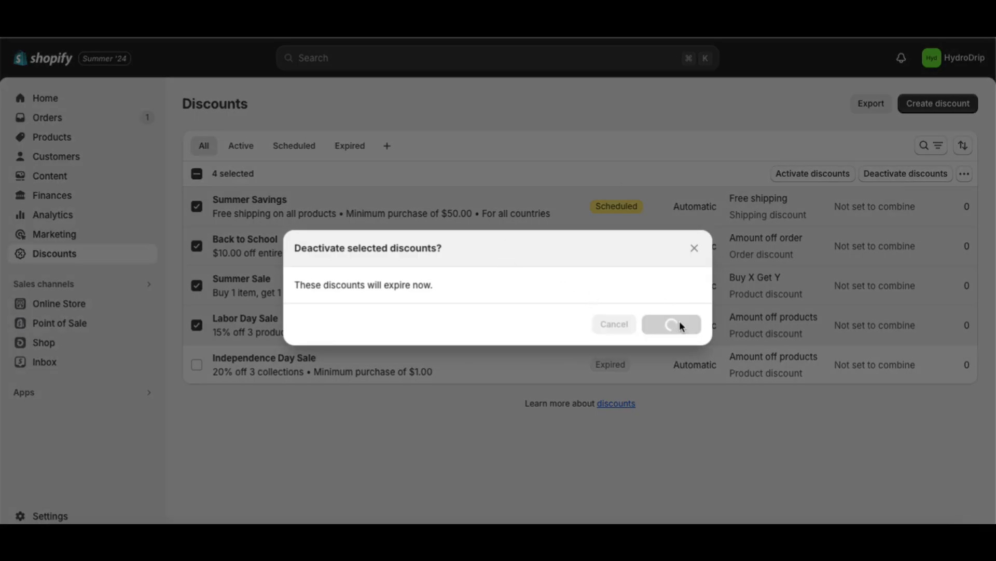